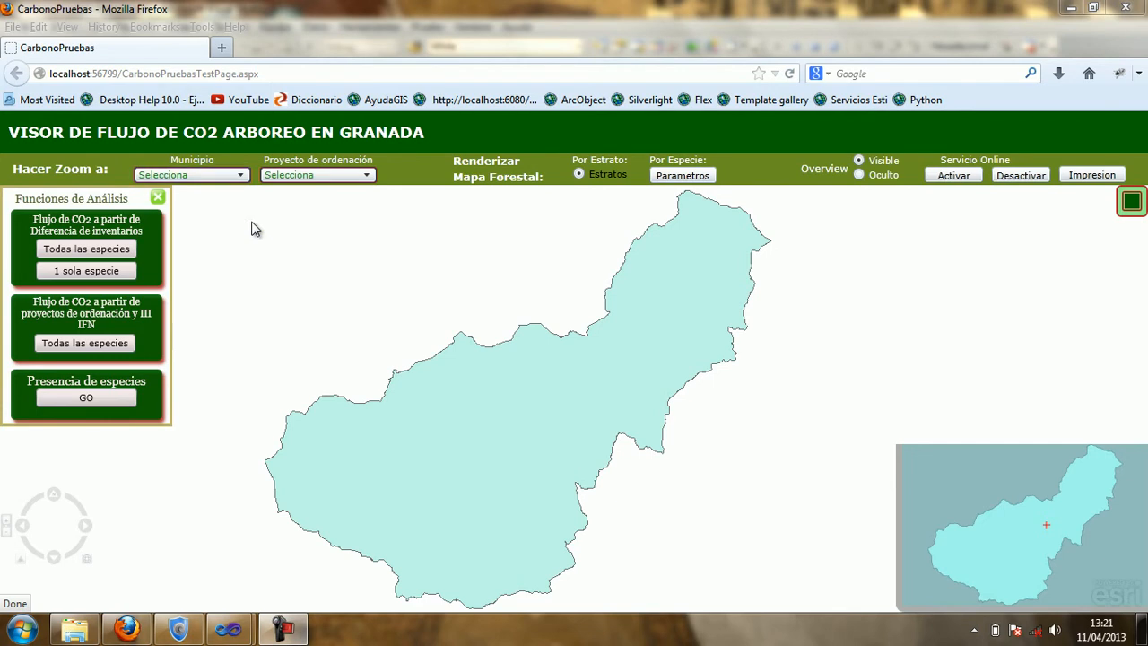
# Zoom to the municipality Albuñuelas and open the attributes of the small forest polygon just outside its northwest boundary
pyautogui.click(225, 174)
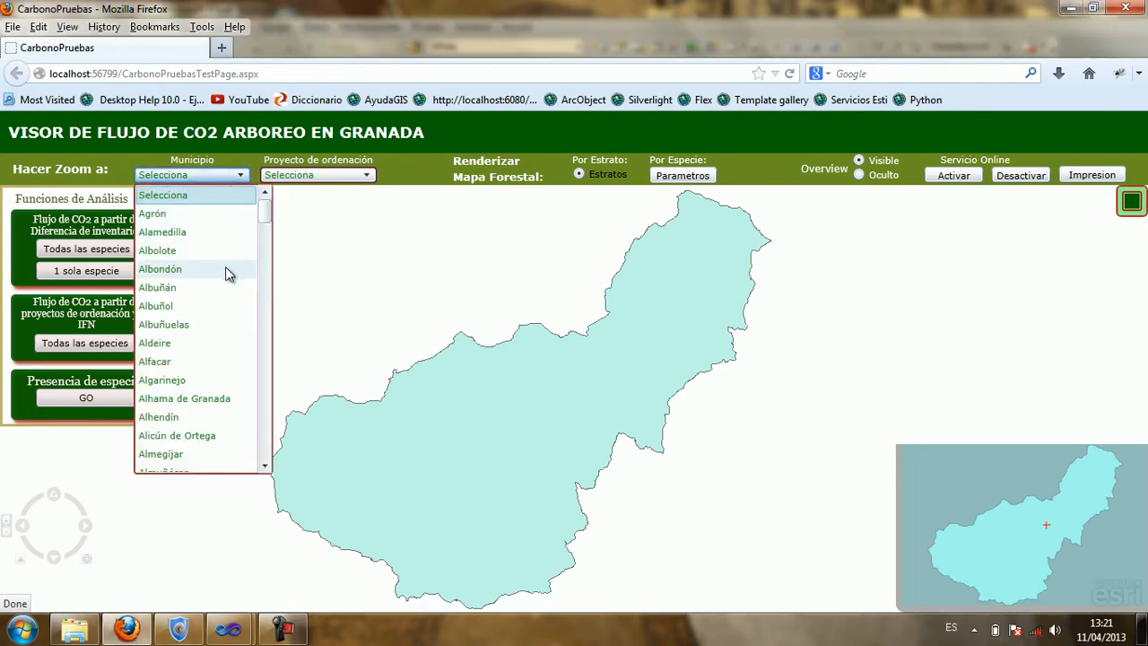
pyautogui.click(224, 324)
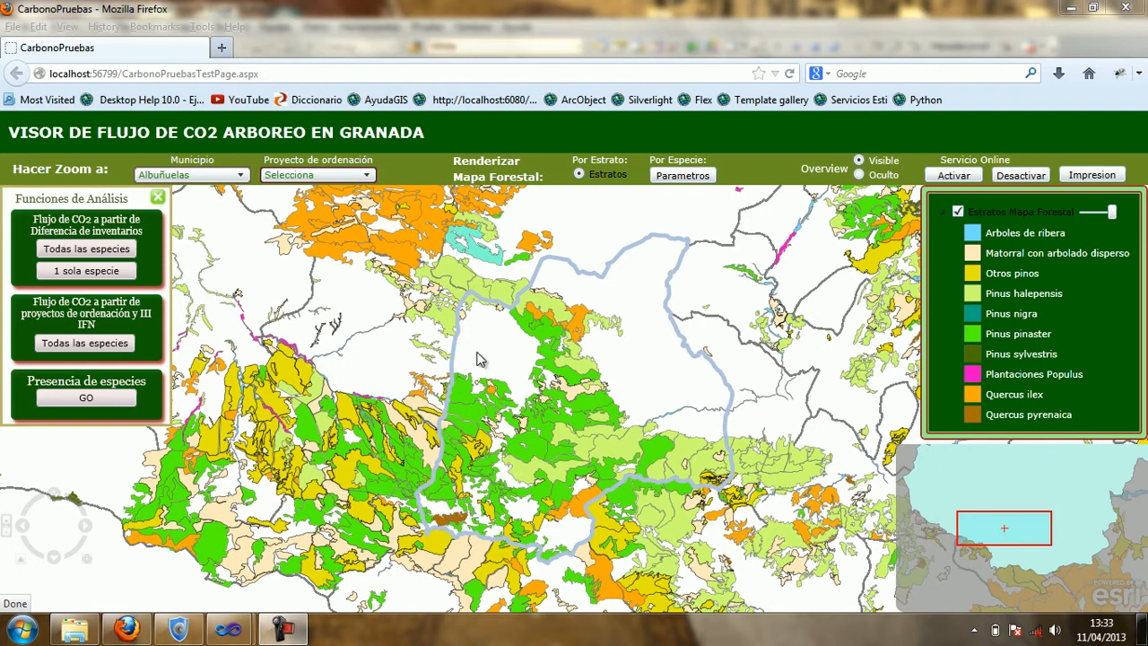
pyautogui.click(456, 280)
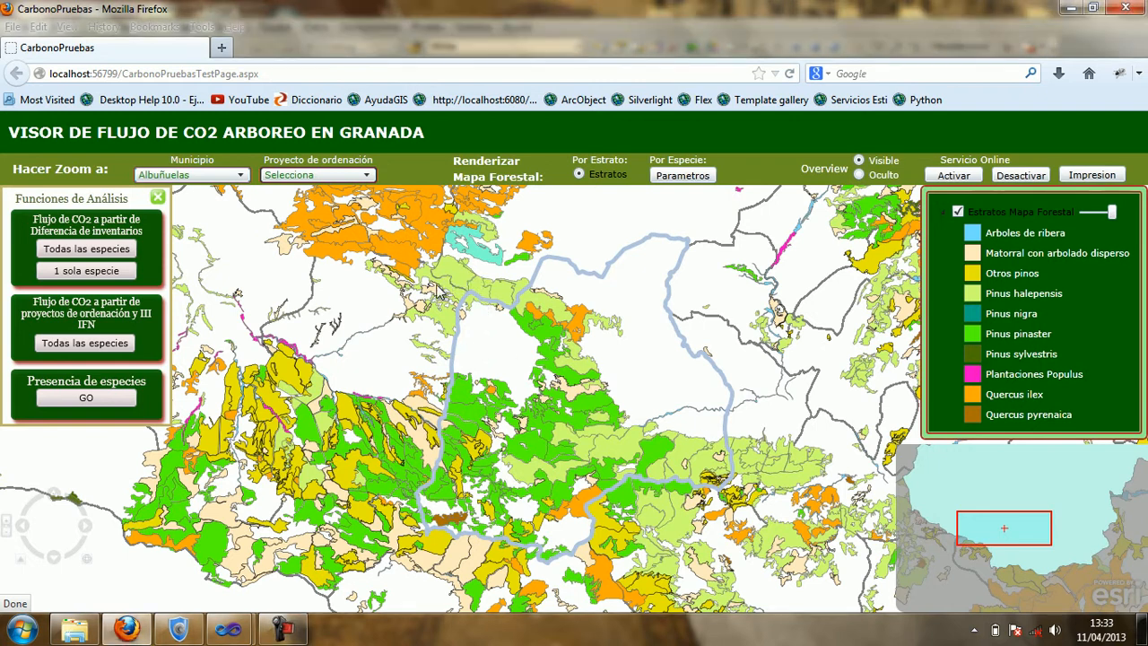
pyautogui.scroll(3, 442, 295)
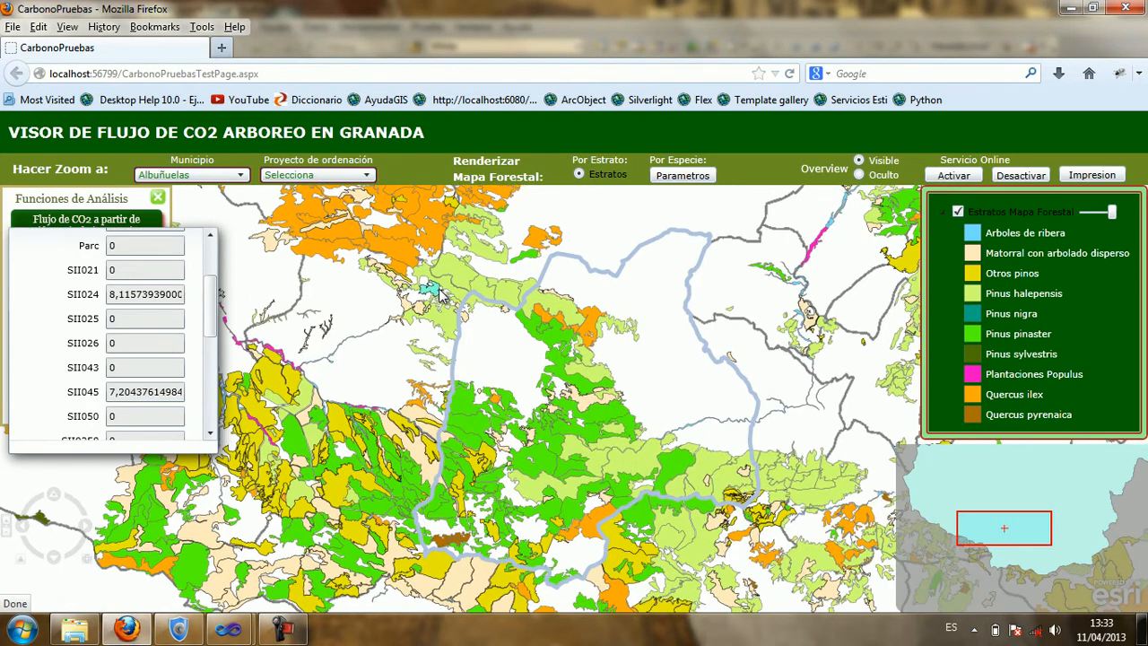
pyautogui.scroll(1, 418, 309)
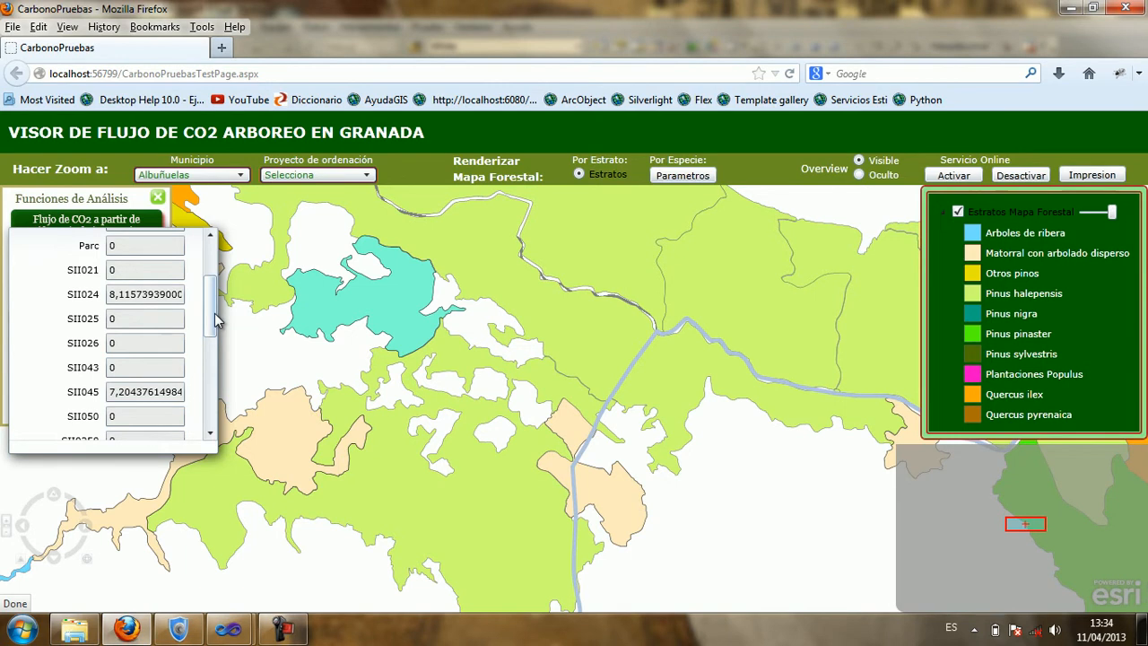
# Read through the polygon's attributes, from the SII species fields to the SIII fields and Tipo
pyautogui.moveTo(214, 313); pyautogui.dragTo(212, 292)
pyautogui.scroll(-1, 213, 292)
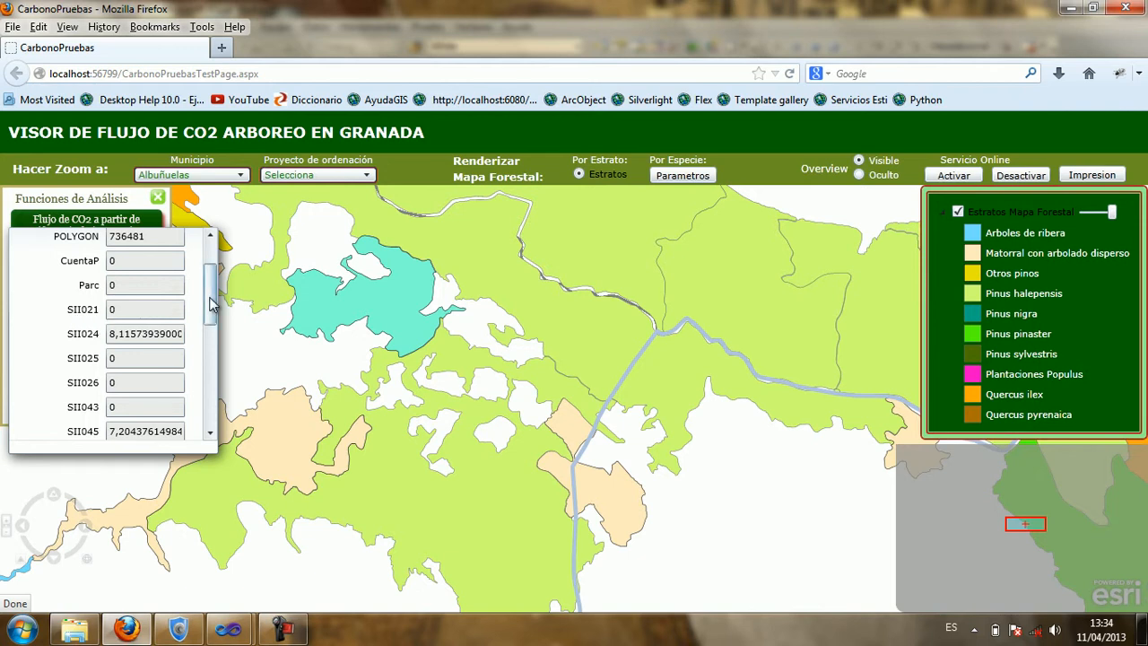
pyautogui.scroll(-2, 211, 305)
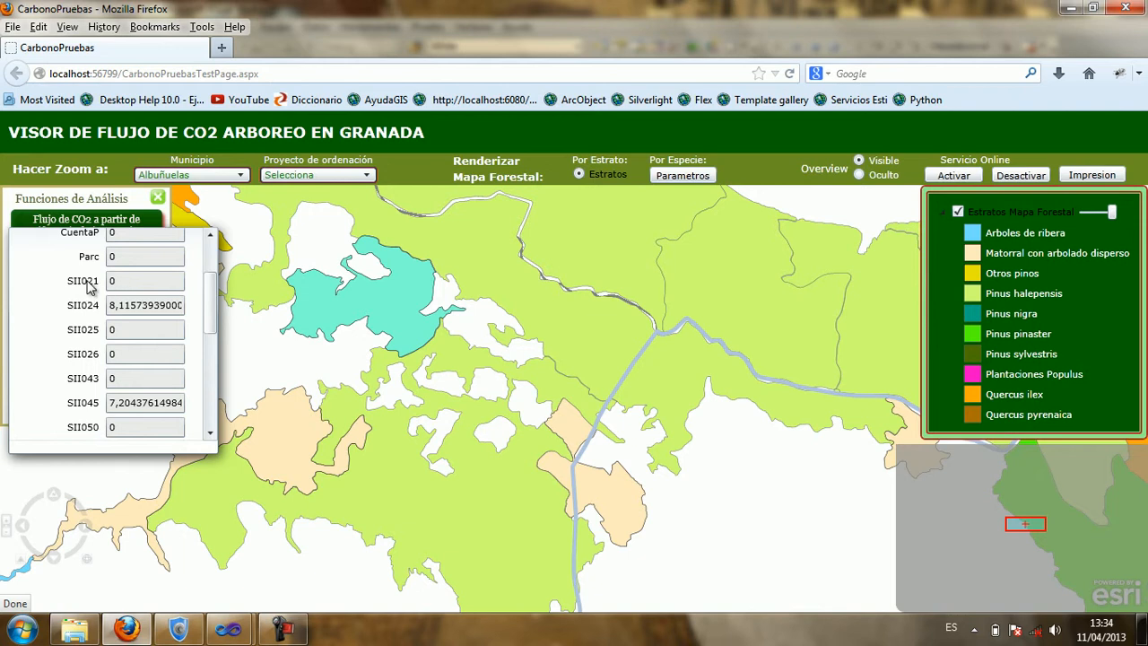
pyautogui.moveTo(213, 293); pyautogui.dragTo(190, 365)
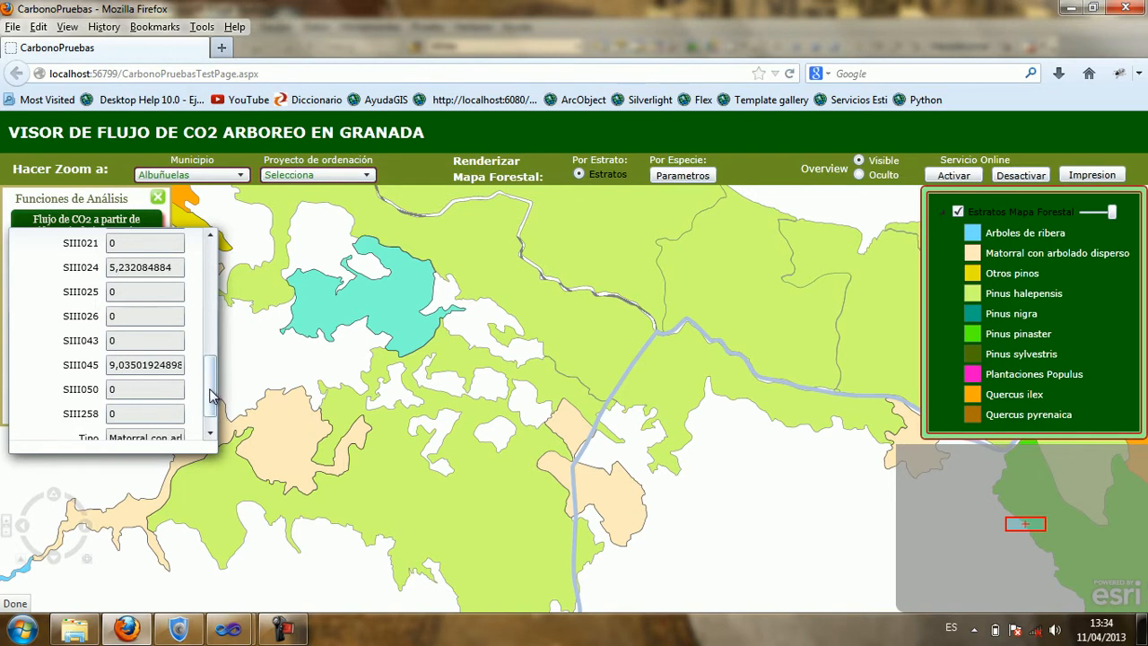
pyautogui.moveTo(210, 395); pyautogui.dragTo(210, 402)
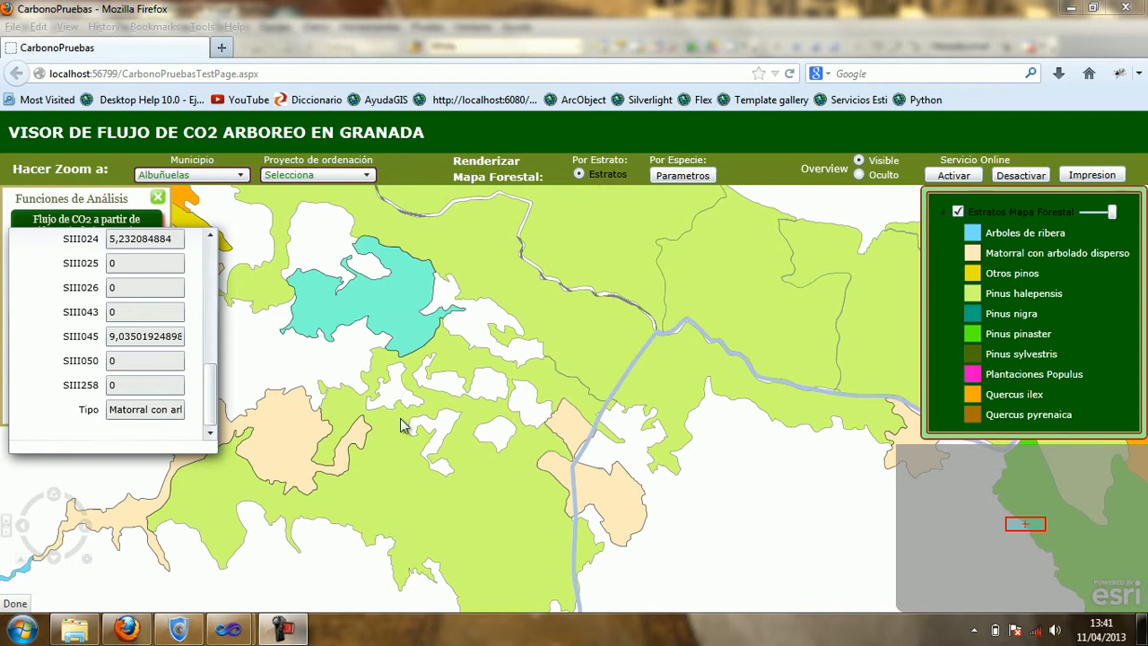
# Zoom to the management project PO0002, then reset the project choice to Selecciona
pyautogui.click(365, 178)
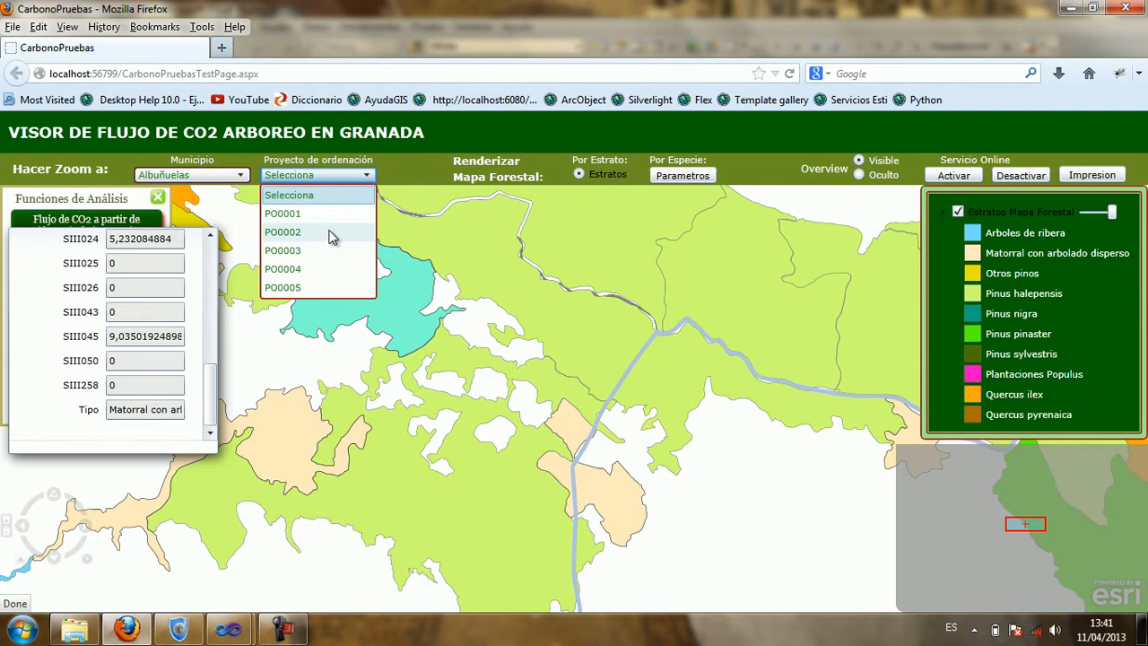
pyautogui.click(308, 233)
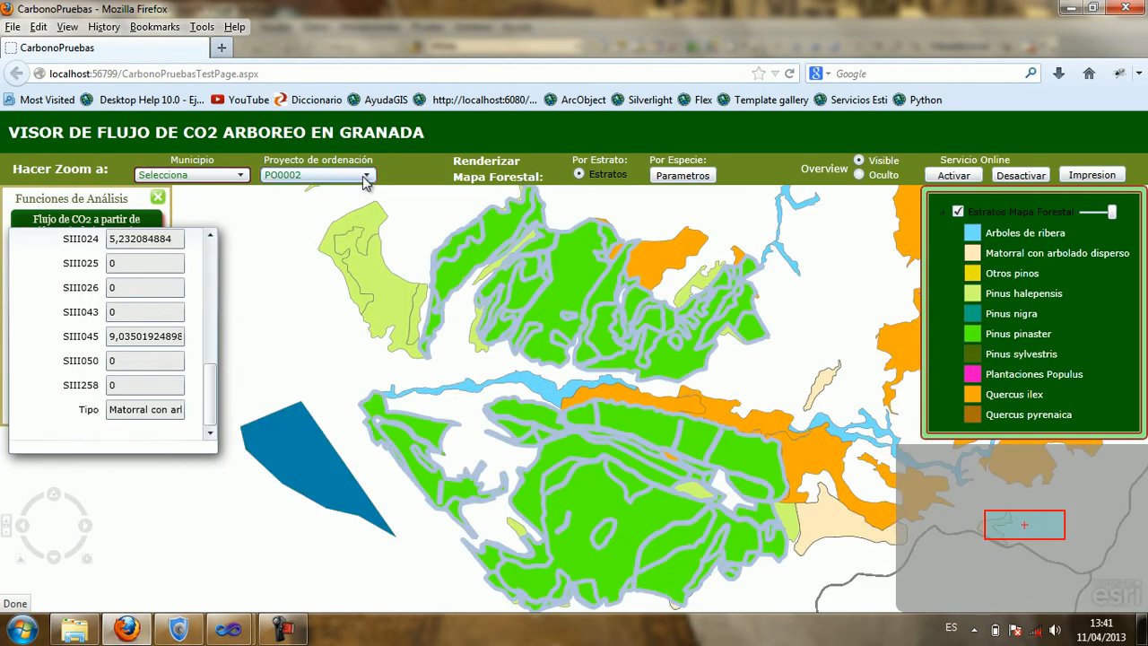
pyautogui.click(366, 176)
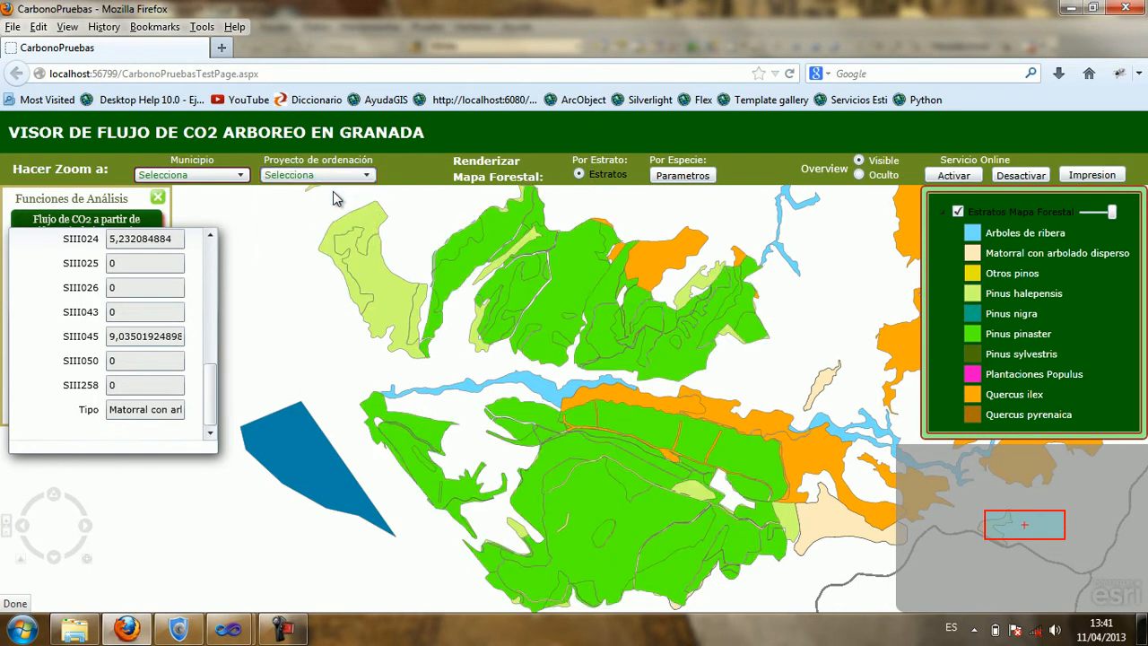
pyautogui.click(333, 193)
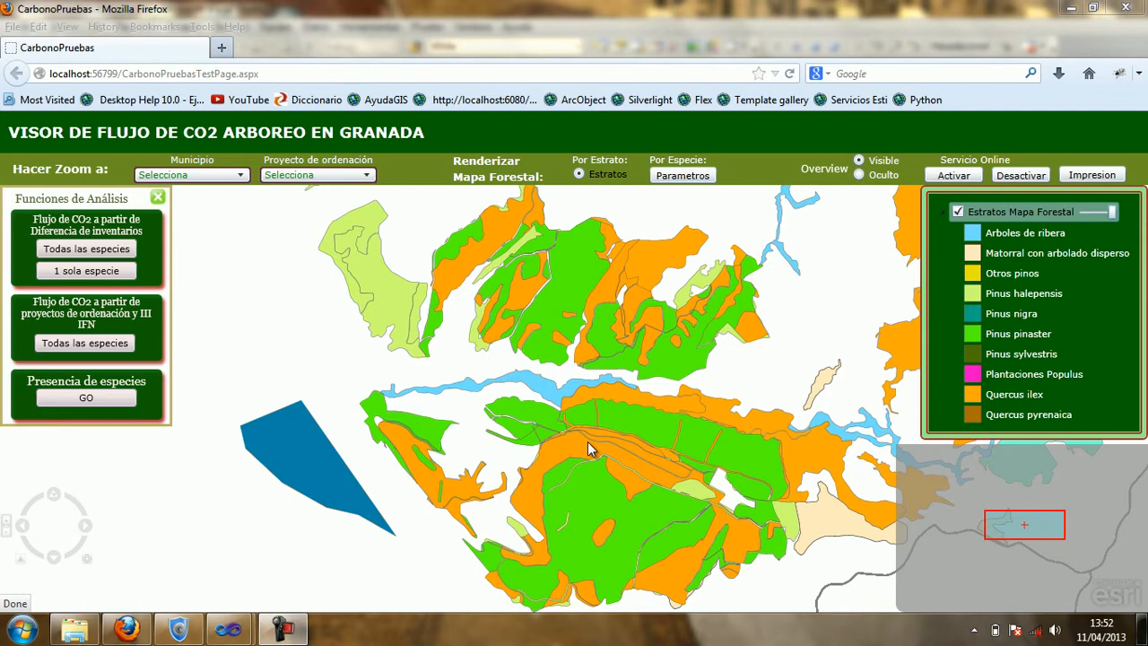
# Make the Estratos Mapa Forestal layer fully transparent and review the project attributes of the large southern stand, including its Year
pyautogui.moveTo(1112, 212); pyautogui.dragTo(1080, 213)
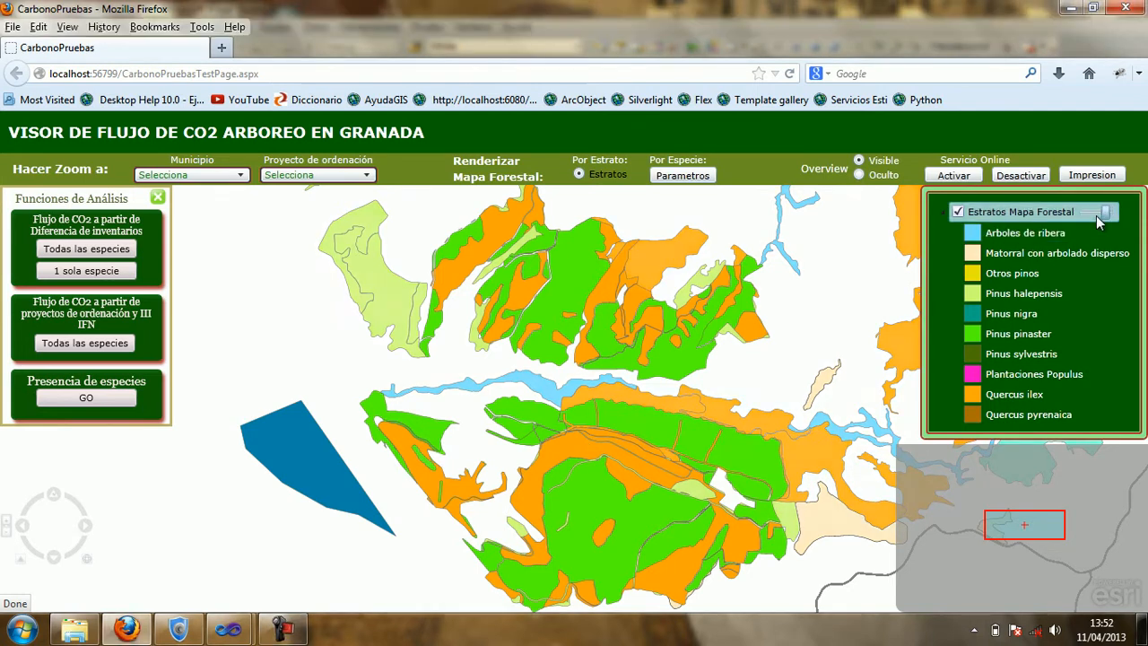
pyautogui.click(575, 492)
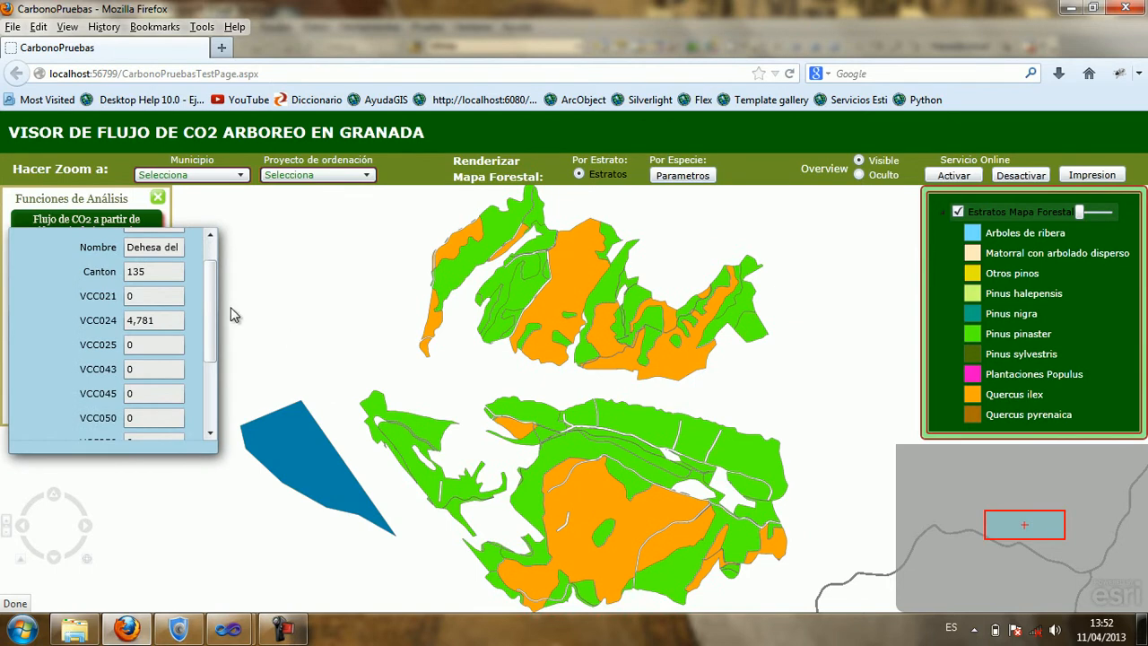
pyautogui.moveTo(207, 314); pyautogui.dragTo(207, 287)
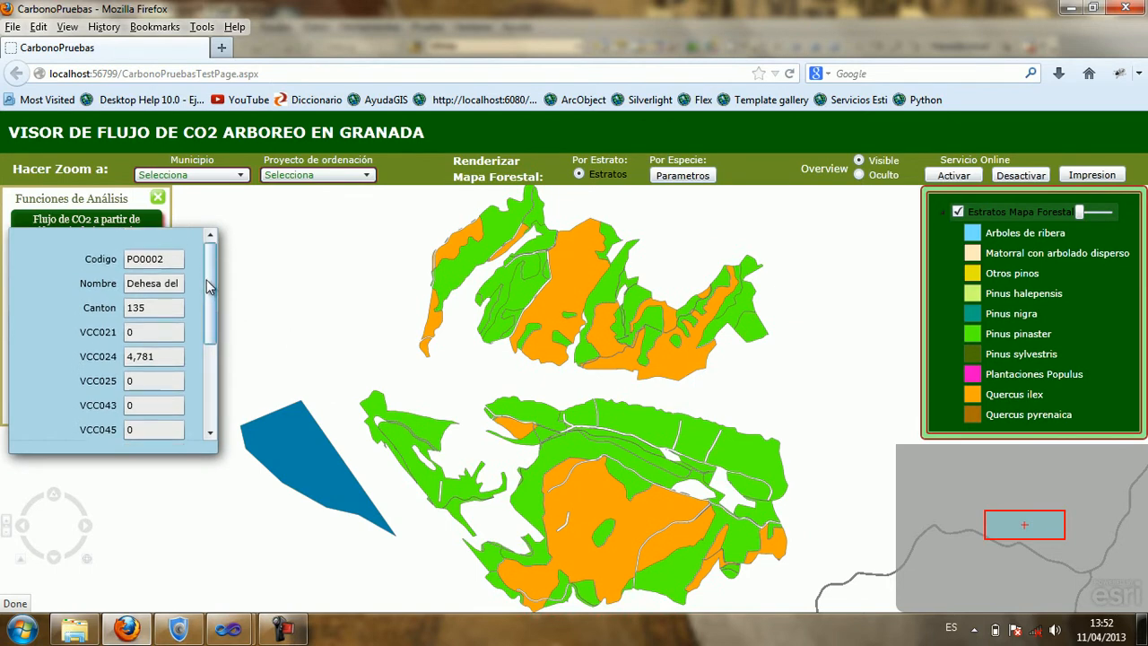
pyautogui.moveTo(206, 287); pyautogui.dragTo(203, 317)
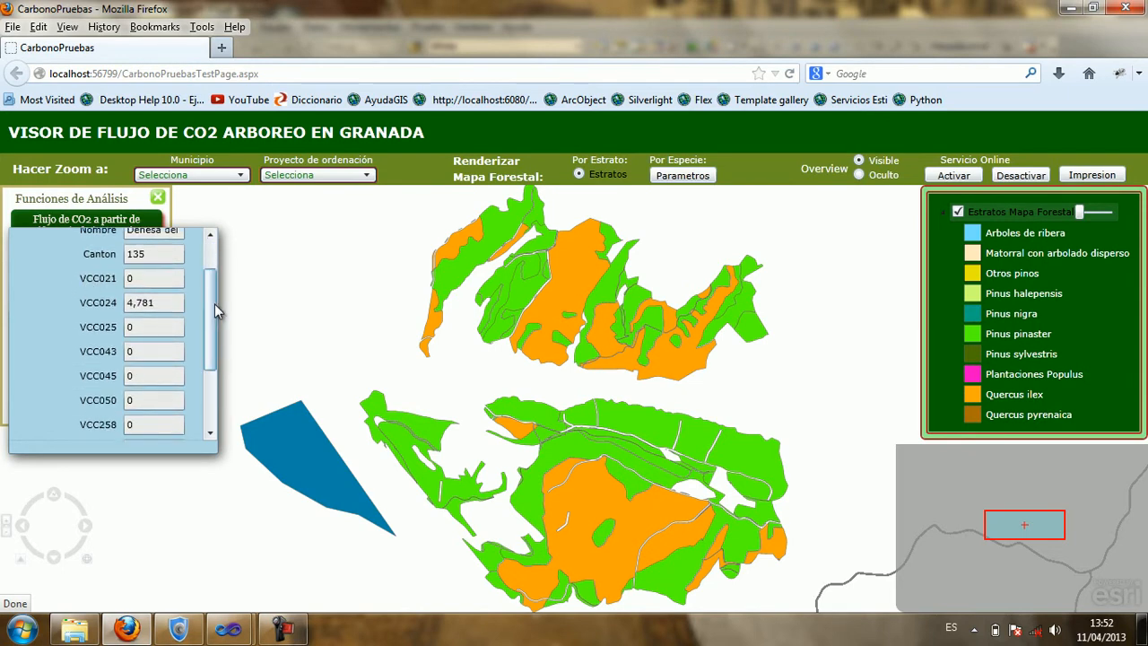
pyautogui.scroll(-1, 215, 303)
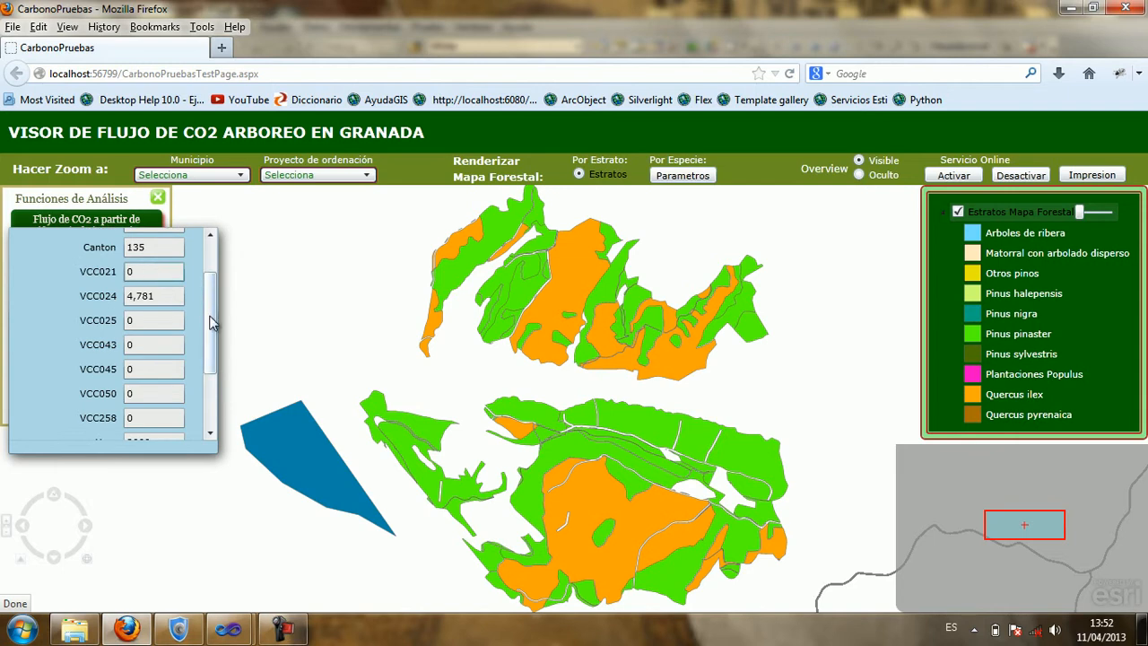
pyautogui.moveTo(213, 323); pyautogui.dragTo(201, 392)
pyautogui.moveTo(154, 337); pyautogui.dragTo(127, 348)
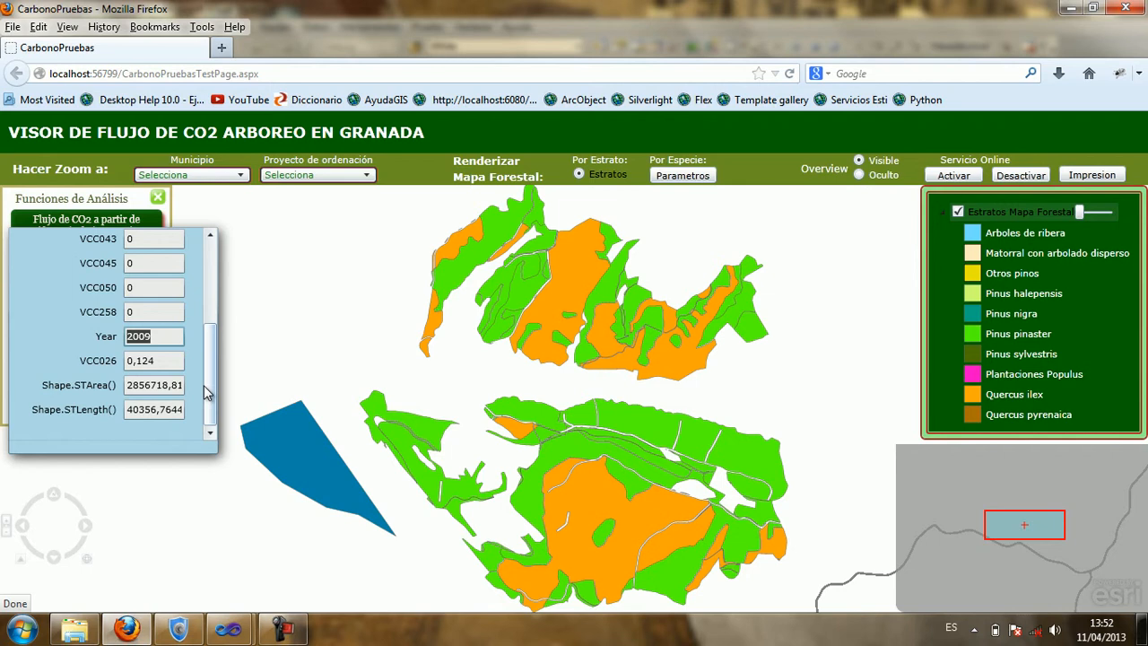
pyautogui.moveTo(214, 387); pyautogui.dragTo(200, 305)
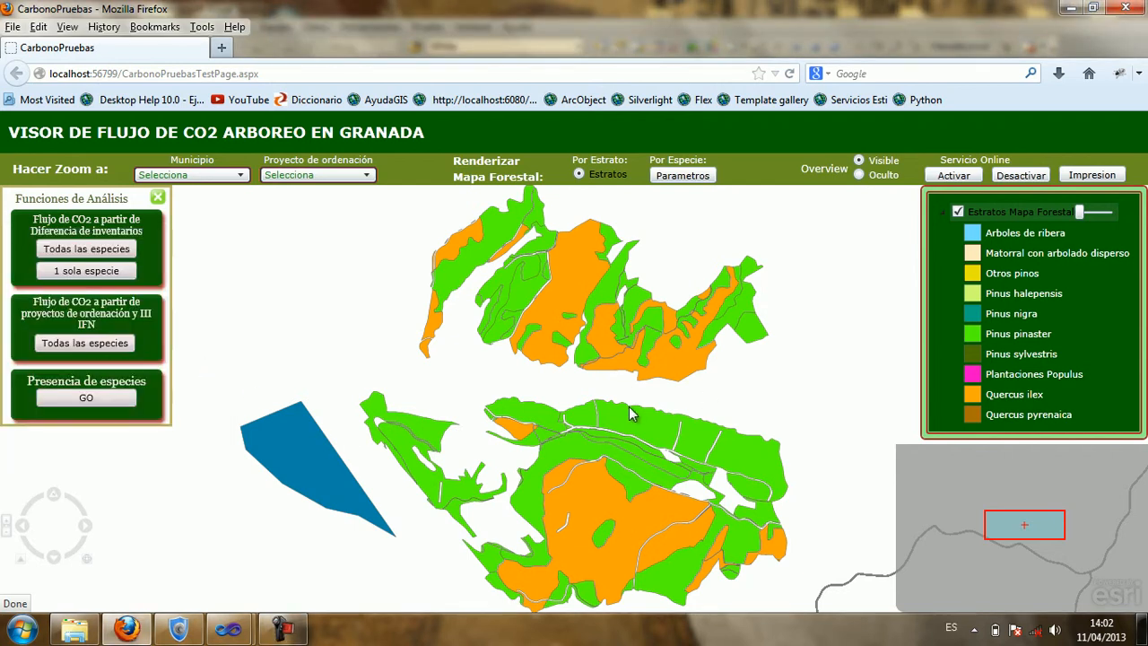
# Restore the Estratos Mapa Forestal layer to full opacity and inspect the attributes of the large Pinus halepensis polygon and its western neighbour
pyautogui.moveTo(1080, 212); pyautogui.dragTo(1113, 213)
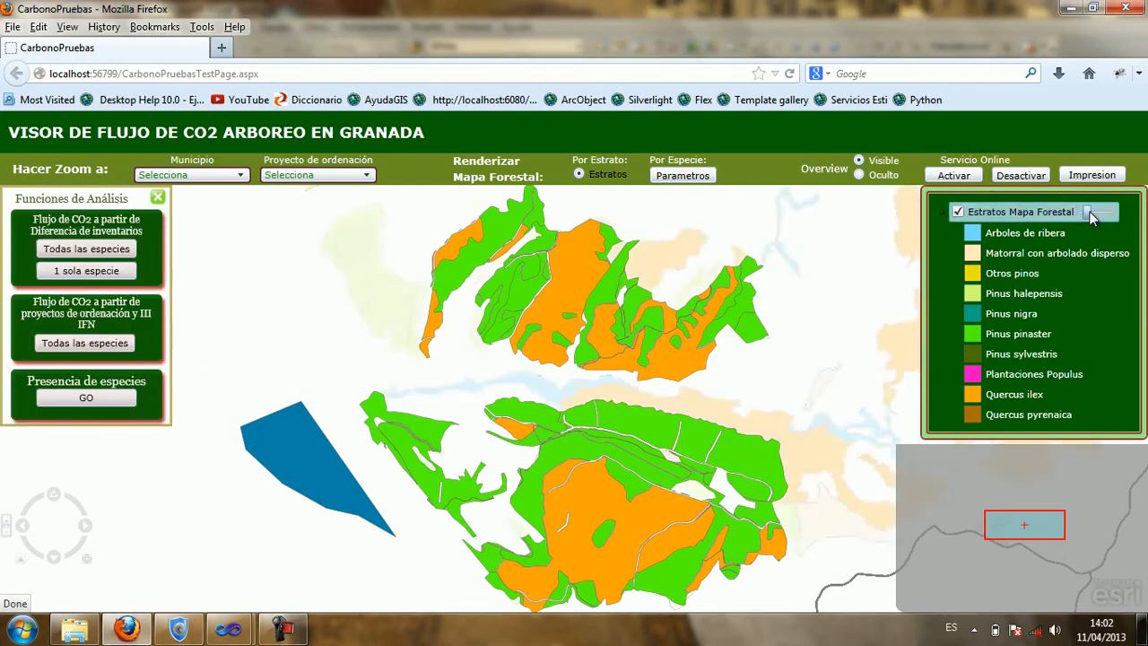
pyautogui.scroll(1, 762, 260)
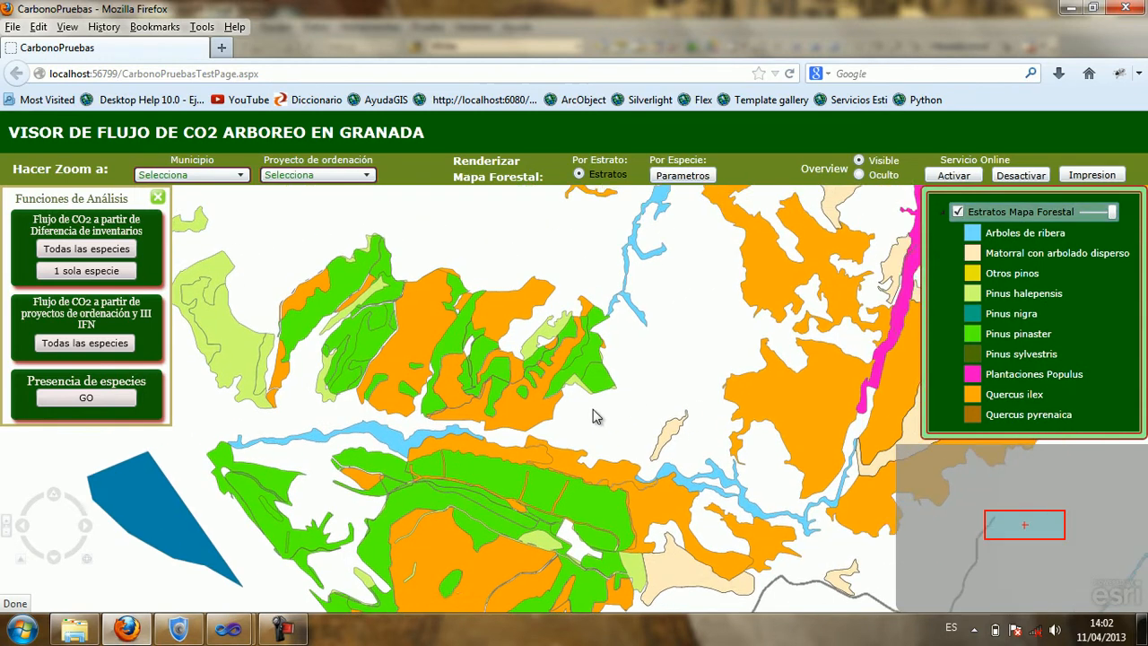
pyautogui.moveTo(283, 503); pyautogui.dragTo(235, 524)
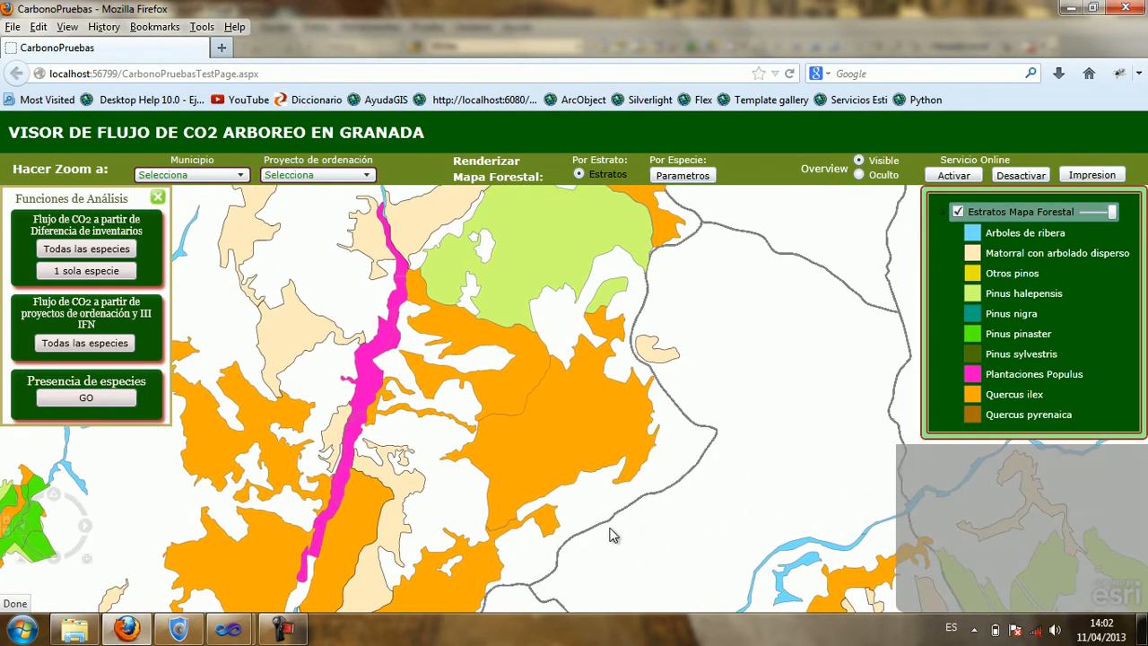
pyautogui.moveTo(613, 521); pyautogui.dragTo(769, 264)
pyautogui.moveTo(493, 499); pyautogui.dragTo(865, 294)
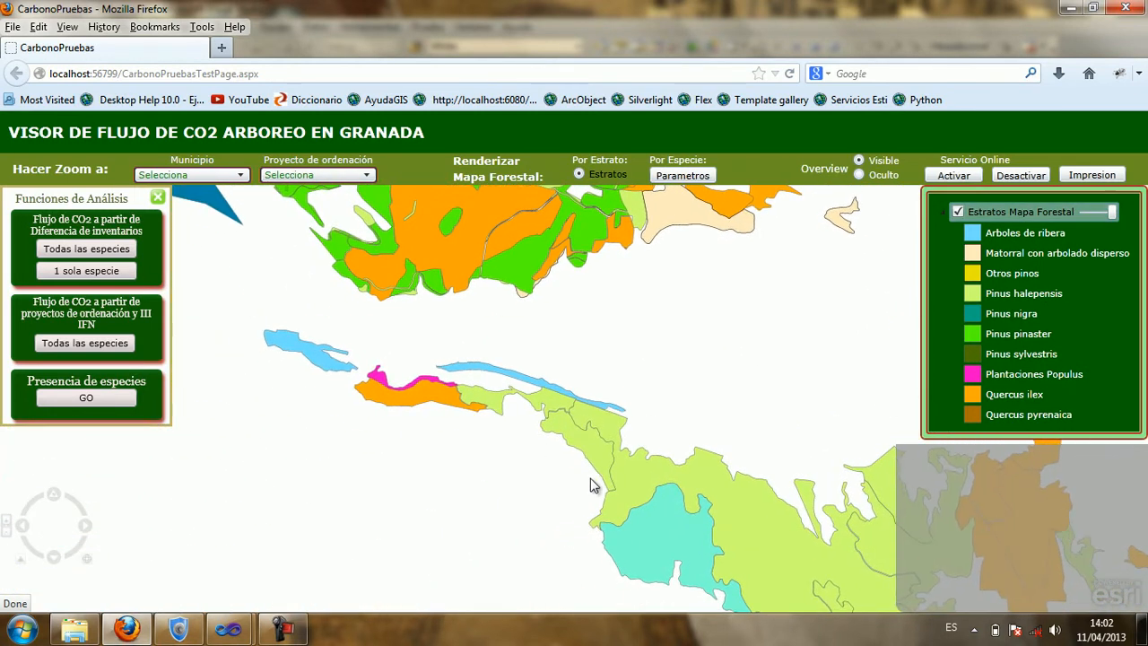
pyautogui.moveTo(534, 555); pyautogui.dragTo(332, 419)
pyautogui.click(541, 410)
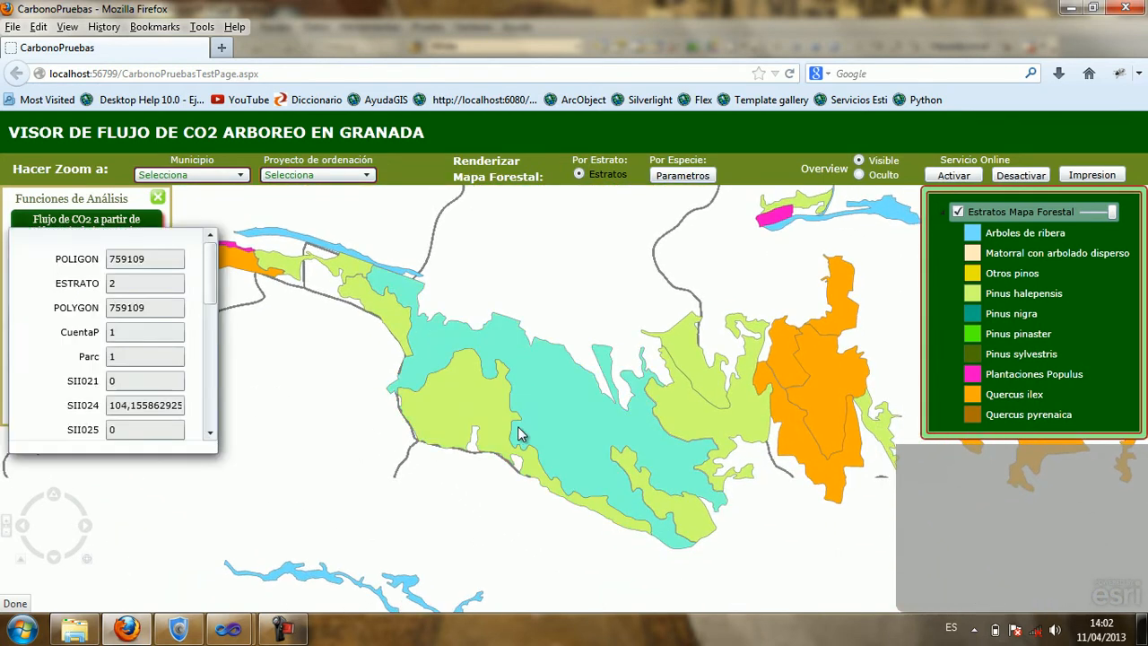
pyautogui.click(479, 418)
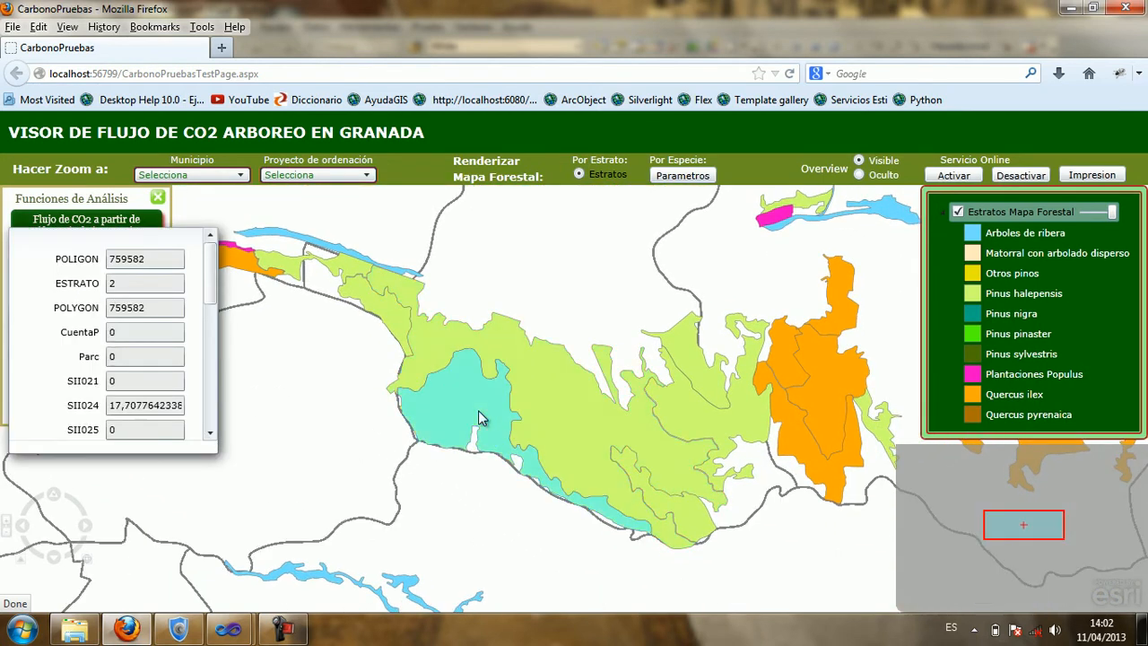
pyautogui.moveTo(212, 287); pyautogui.dragTo(203, 397)
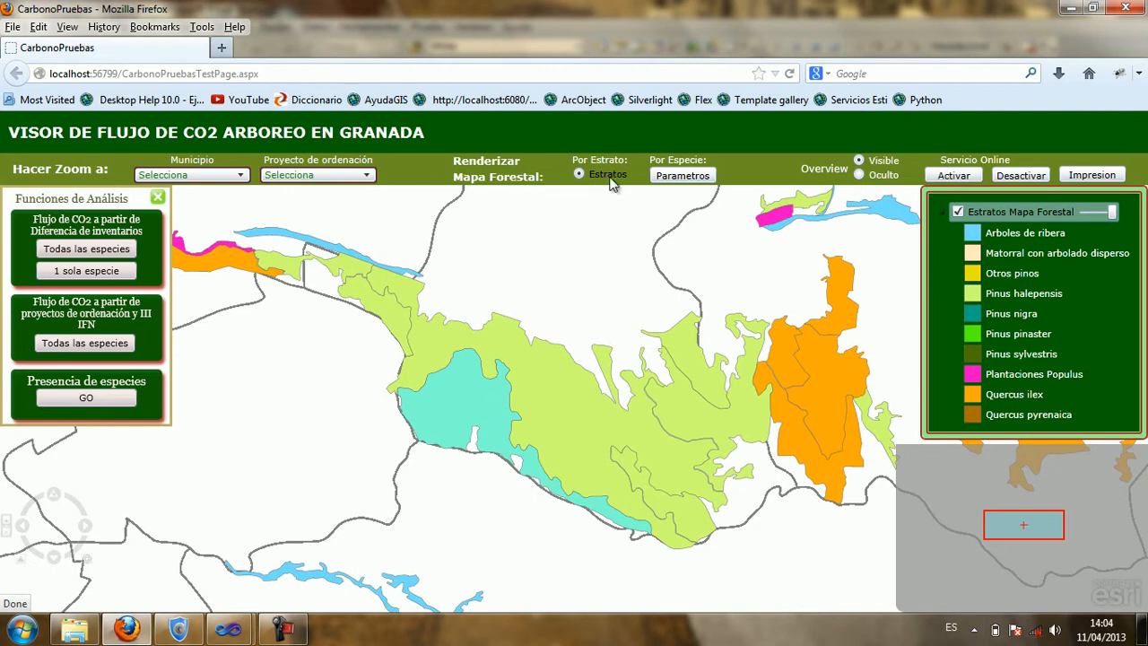
# In the per-species rendering parameters, set the third CO2 stock interval limit to 100 and the fourth to 200 tonnes per hectare
pyautogui.click(679, 177)
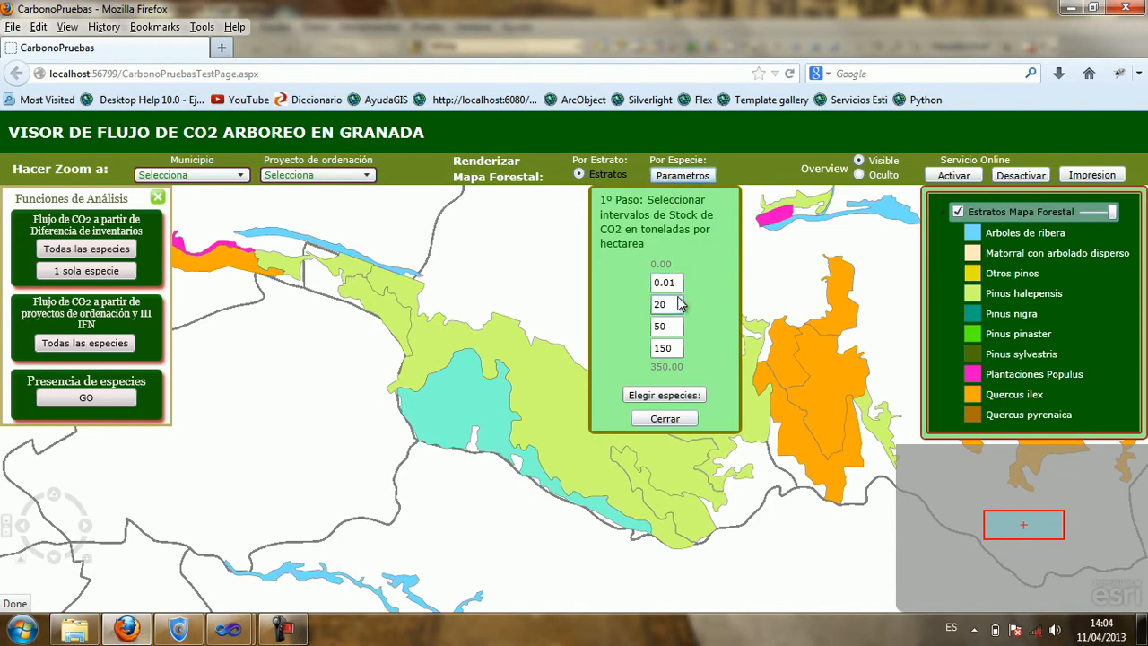
pyautogui.click(674, 328)
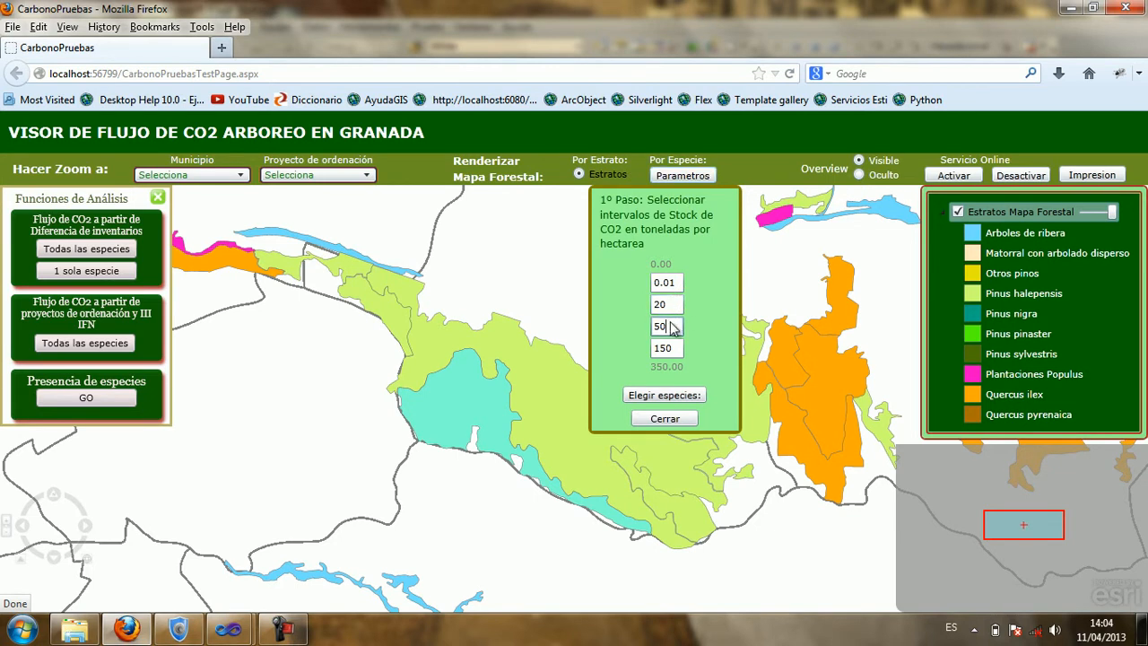
pyautogui.press('BackSpace')
pyautogui.press('BackSpace')
pyautogui.write('100')
pyautogui.press('Tab')
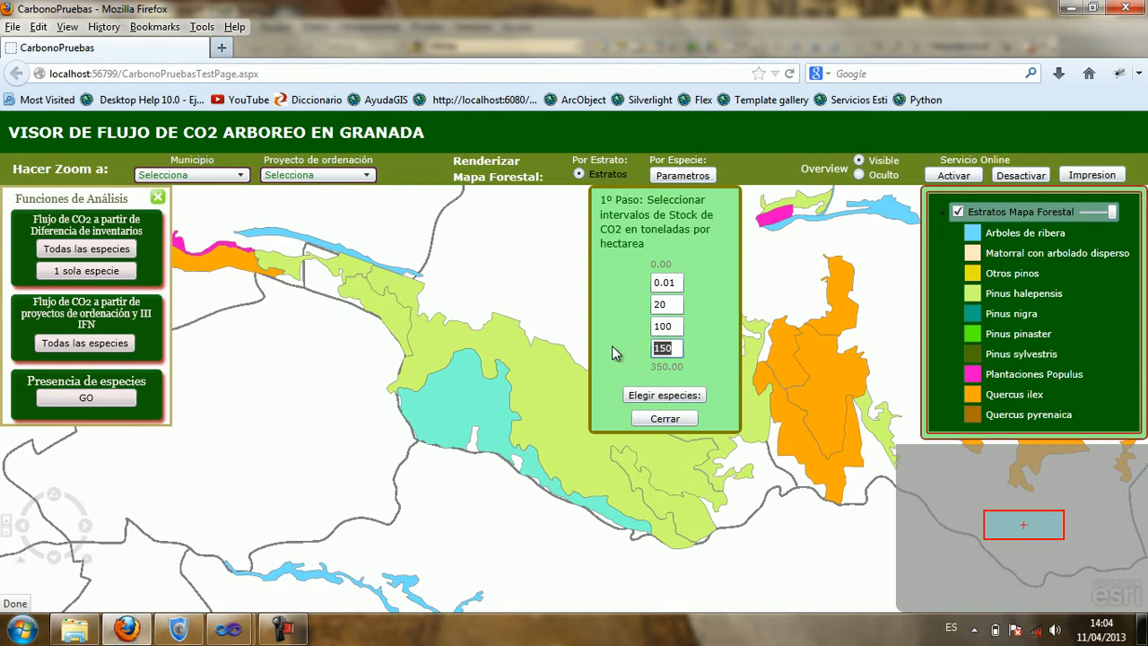
pyautogui.write('200')
# Render the forest map by CO2 stock for the species Quercus ilex and close the rendering parameters
pyautogui.click(673, 397)
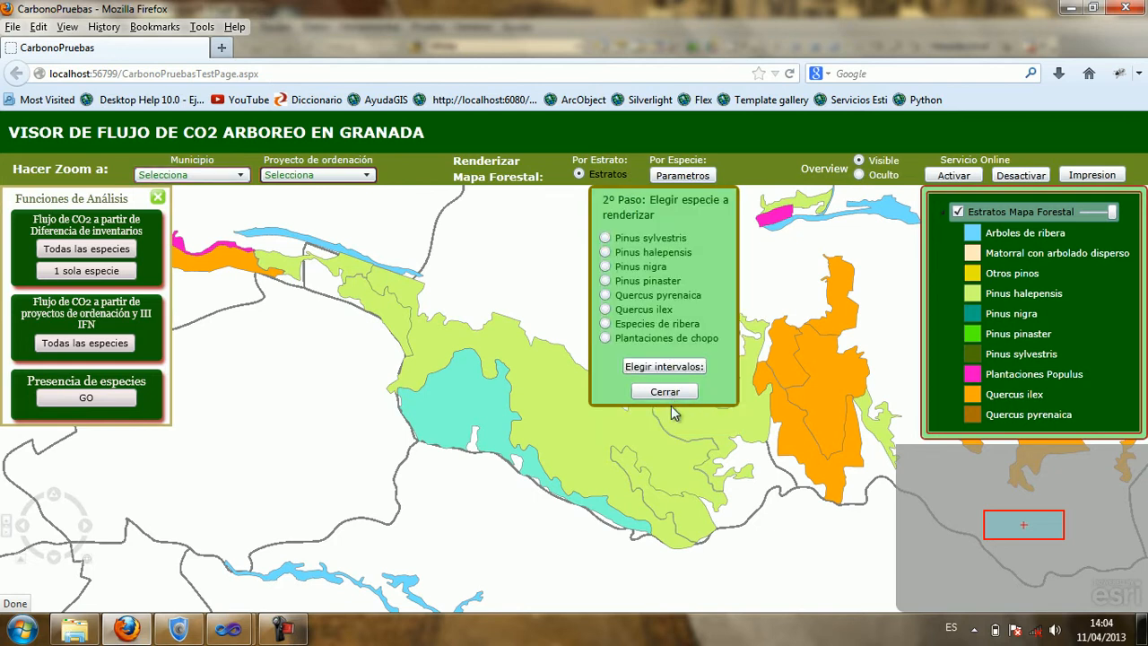
pyautogui.click(606, 309)
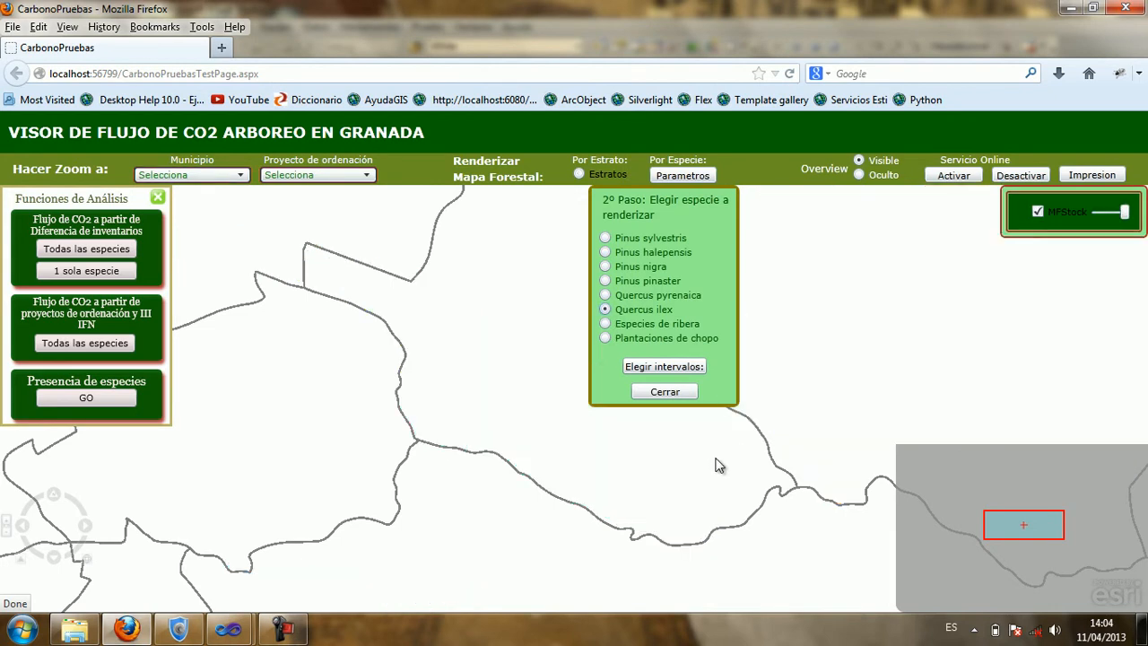
pyautogui.click(665, 393)
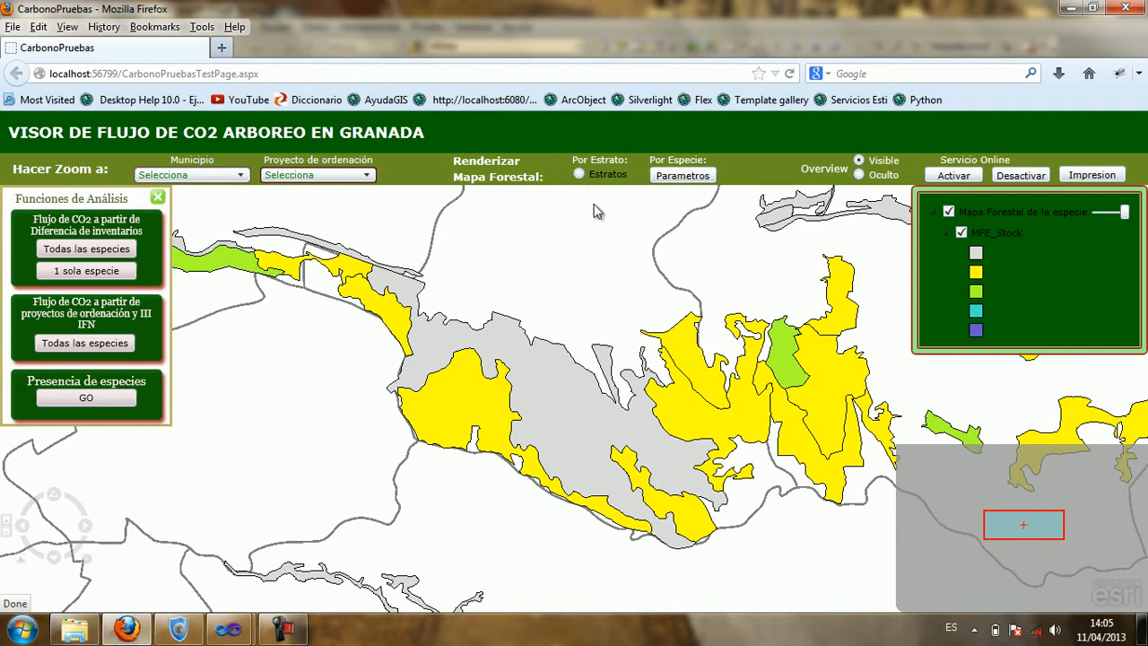
# Switch the forest map back to rendering by strata and close the Funciones de Análisis window
pyautogui.click(580, 175)
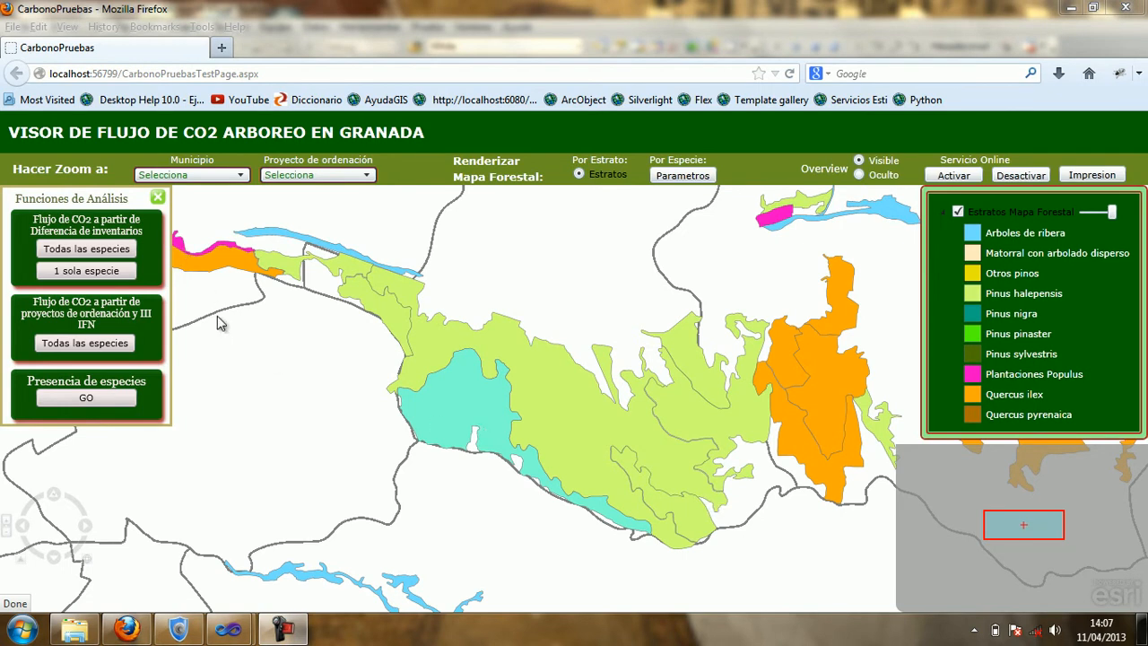
pyautogui.click(159, 200)
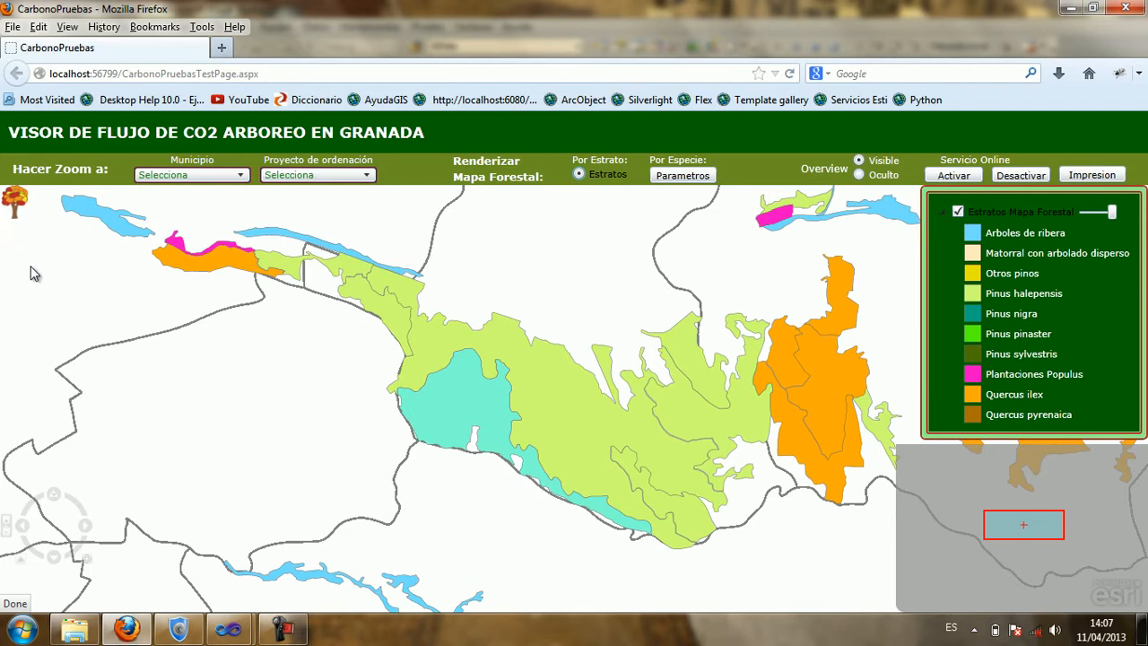
# Calculate the inventory-difference CO2 flow for all species inside an eight-sided polygon drawn around the large Pinus halepensis area
pyautogui.click(18, 202)
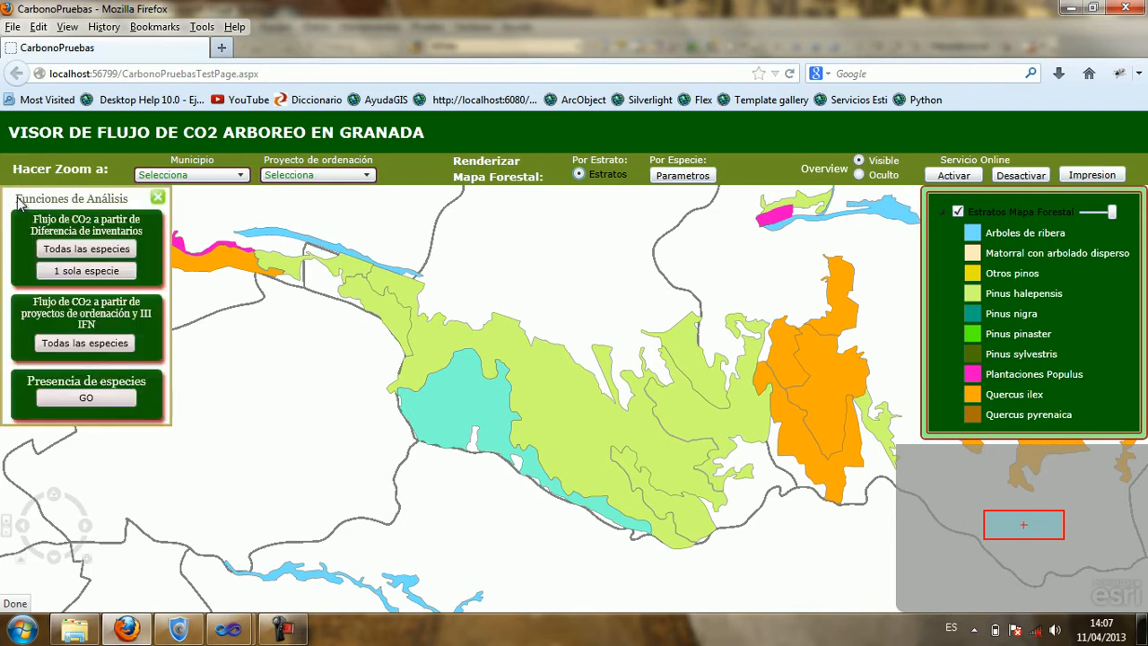
pyautogui.click(121, 253)
pyautogui.click(101, 251)
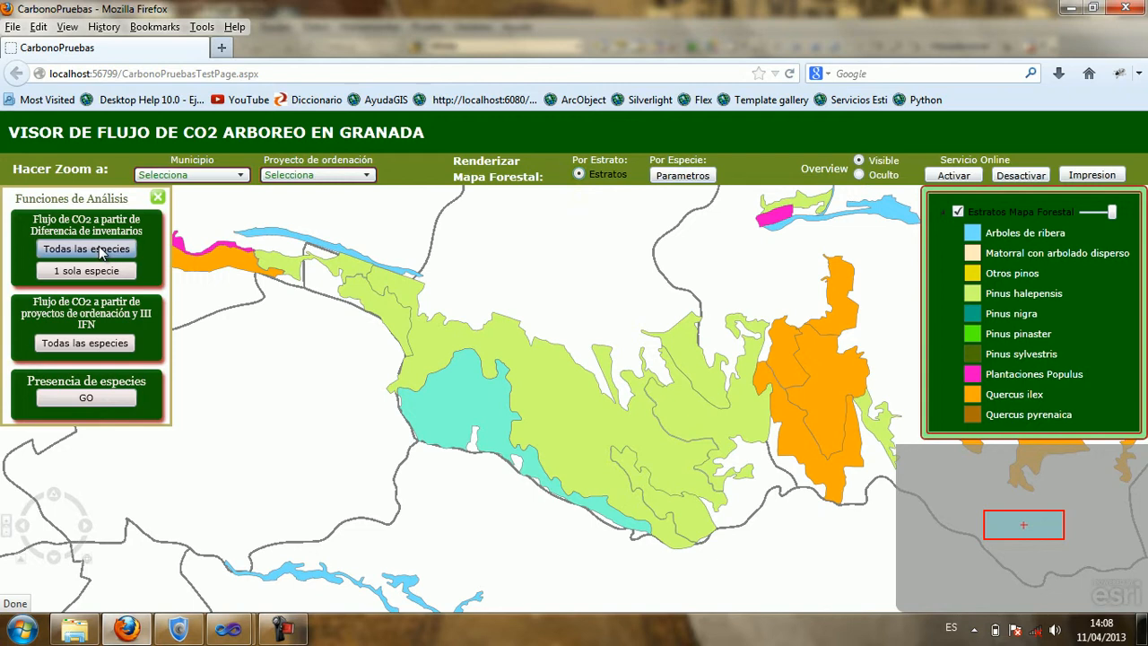
pyautogui.click(459, 521)
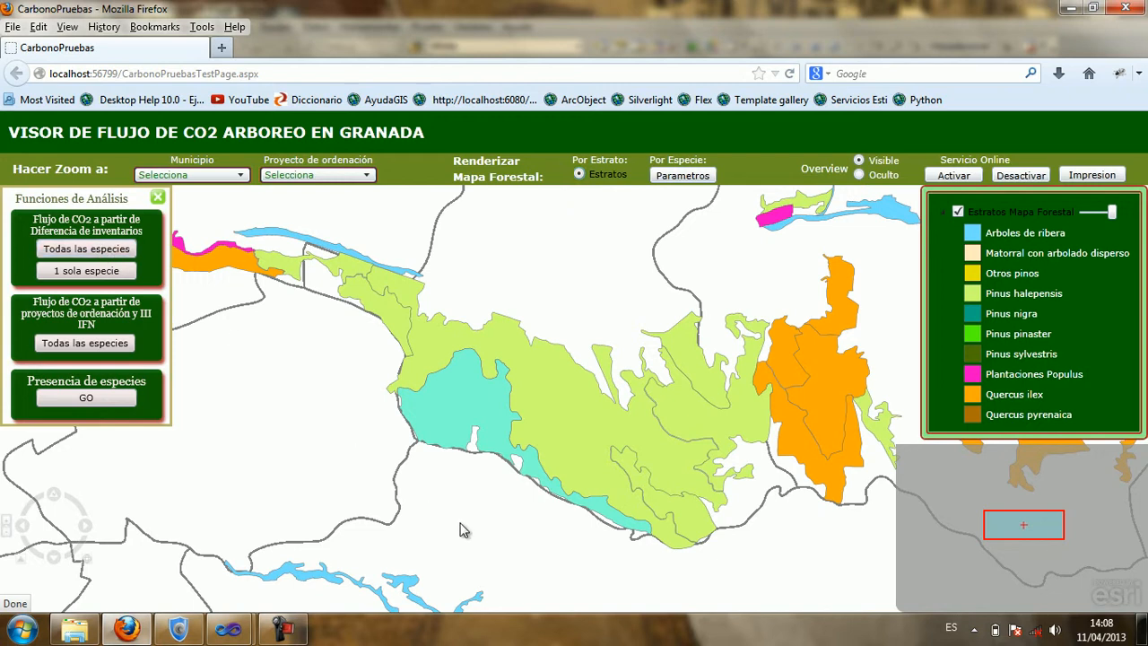
pyautogui.click(664, 524)
pyautogui.click(791, 404)
pyautogui.click(786, 332)
pyautogui.click(648, 261)
pyautogui.click(538, 231)
pyautogui.click(465, 230)
pyautogui.click(379, 316)
pyautogui.doubleClick(364, 422)
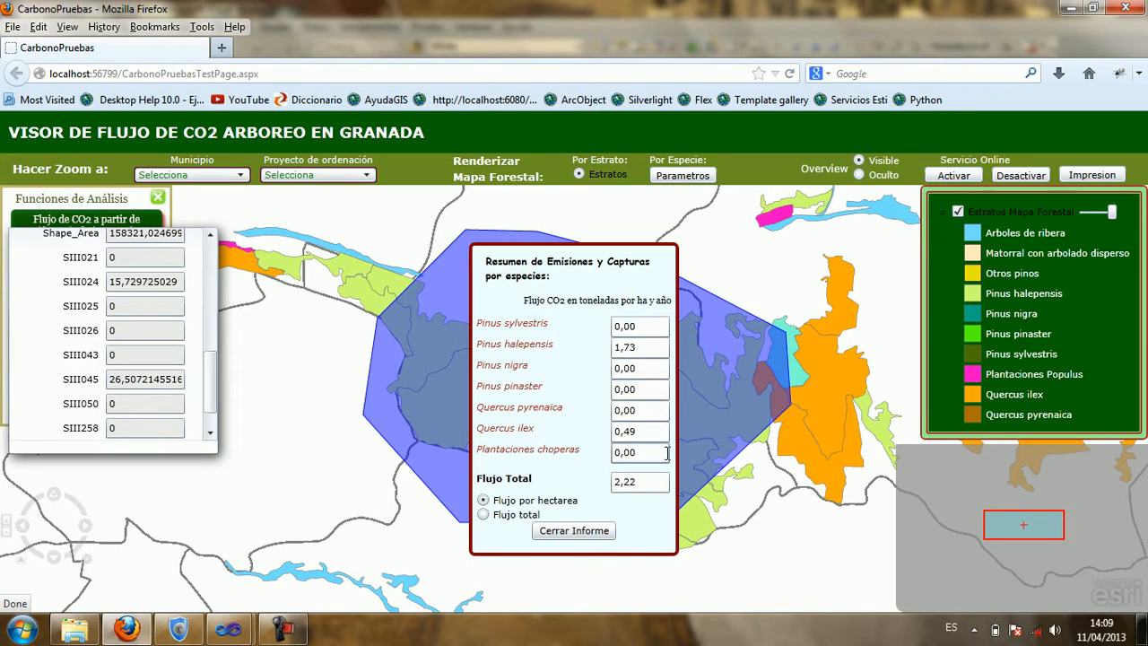
# View the emissions and captures report as total flow and close the report
pyautogui.click(484, 515)
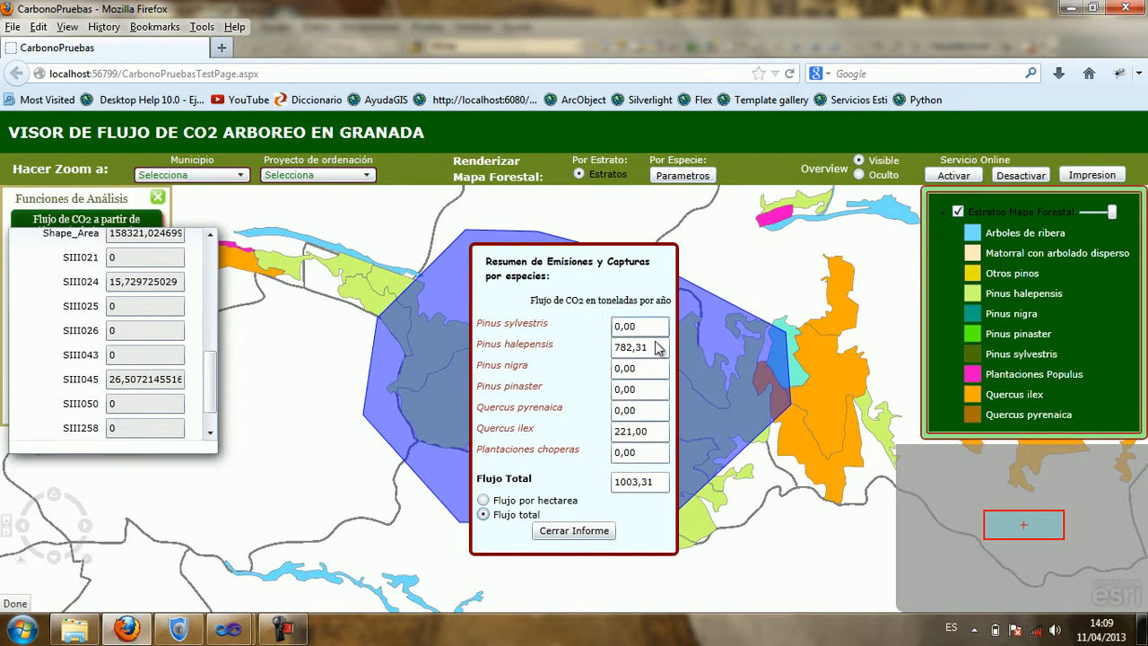
pyautogui.click(571, 531)
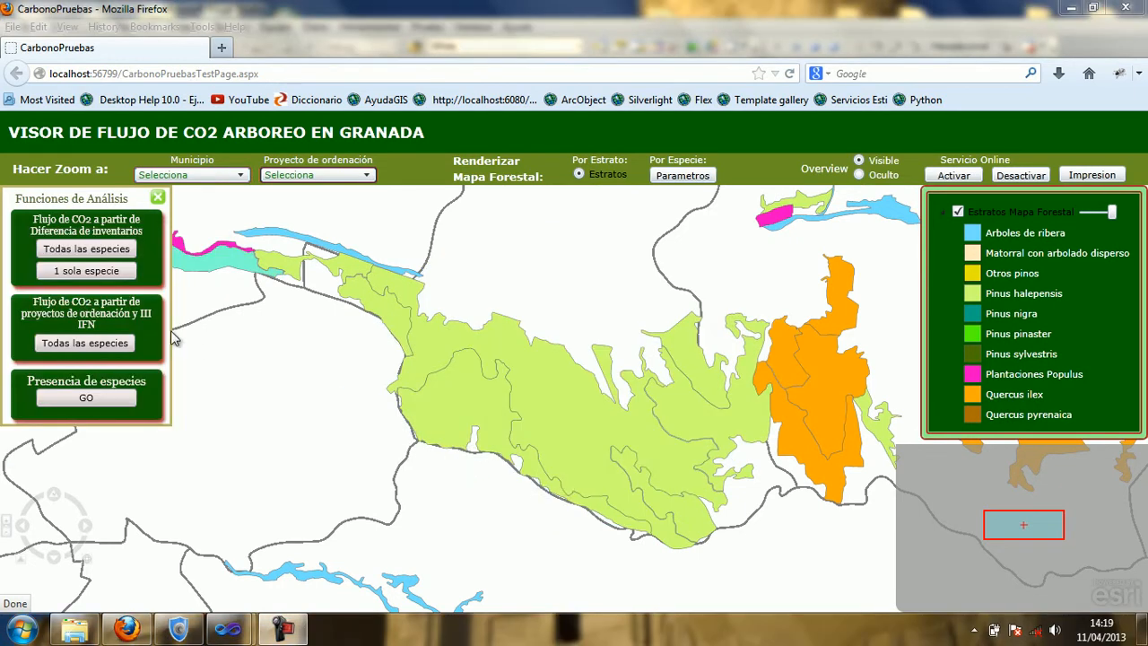
# Calculate the inventory-difference CO2 flow for Quercus ilex inside a polygon over the central Pinus halepensis area and close the results
pyautogui.click(105, 274)
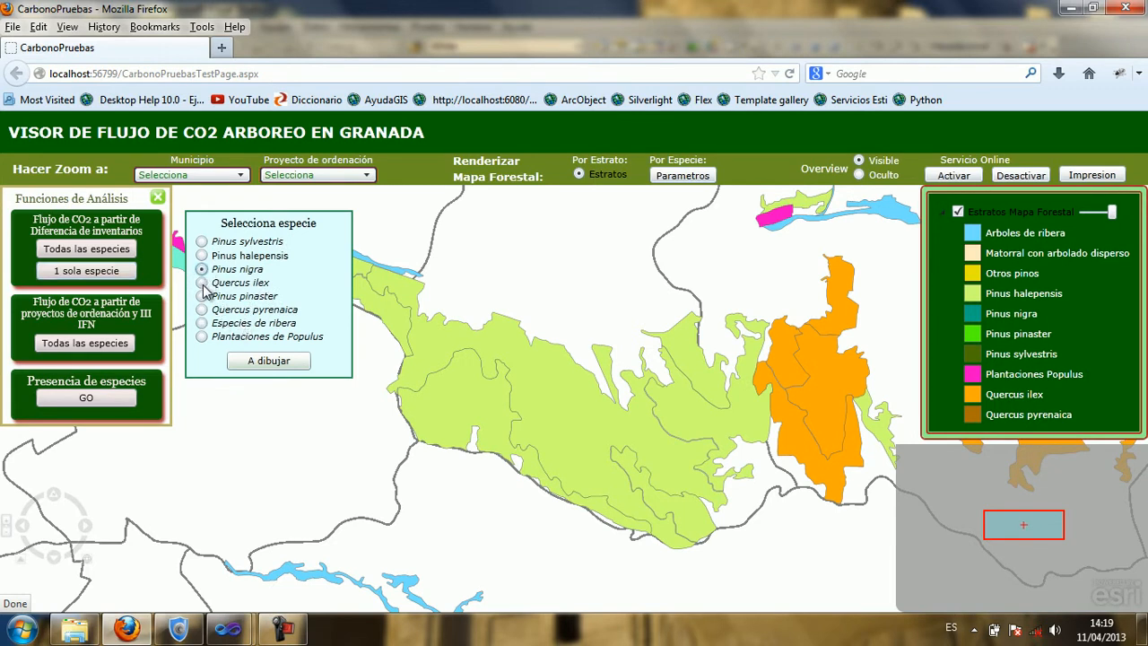
pyautogui.click(276, 363)
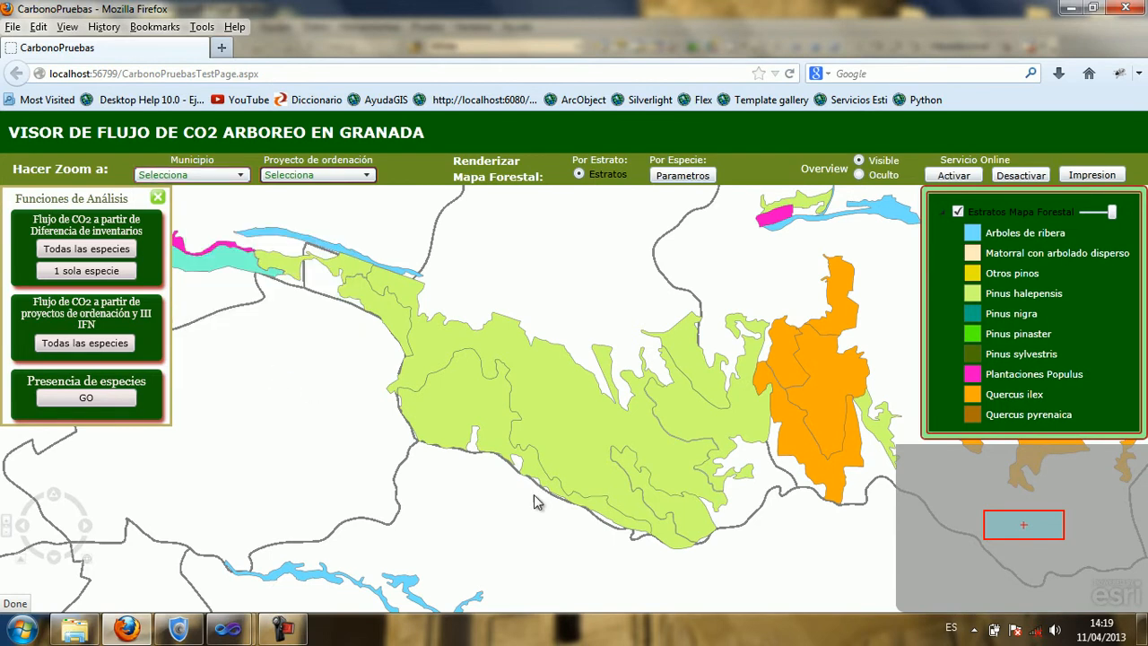
pyautogui.click(494, 519)
pyautogui.moveTo(677, 474)
pyautogui.mouseDown()
pyautogui.moveTo(727, 395)
pyautogui.moveTo(574, 305)
pyautogui.moveTo(381, 410)
pyautogui.moveTo(383, 445)
pyautogui.mouseUp()
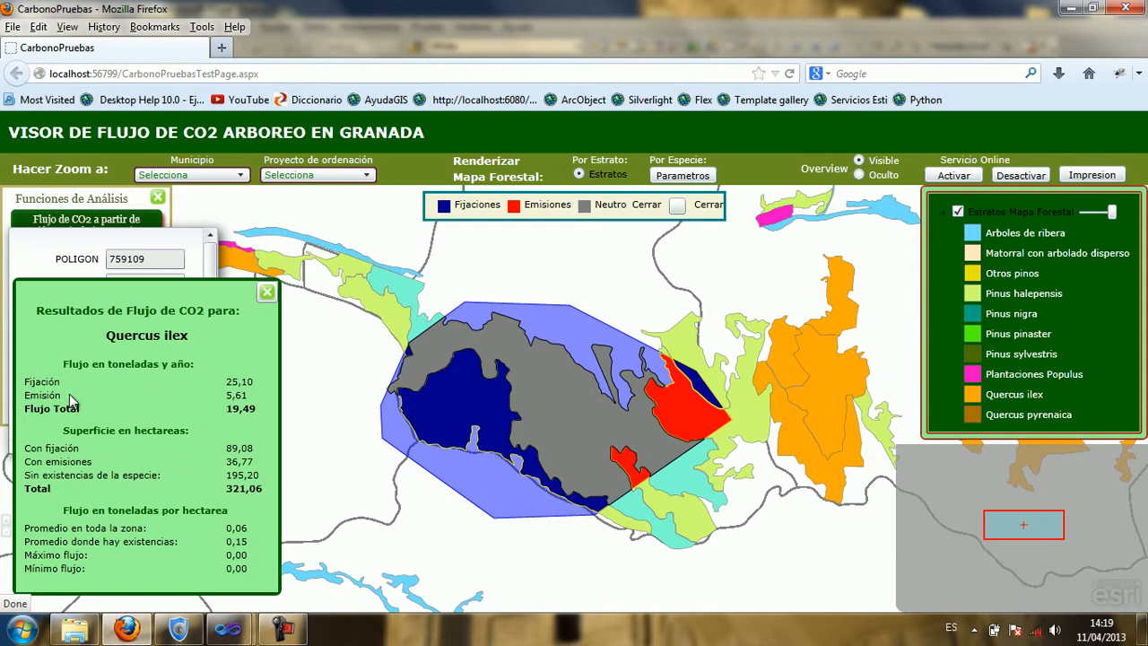
pyautogui.click(267, 292)
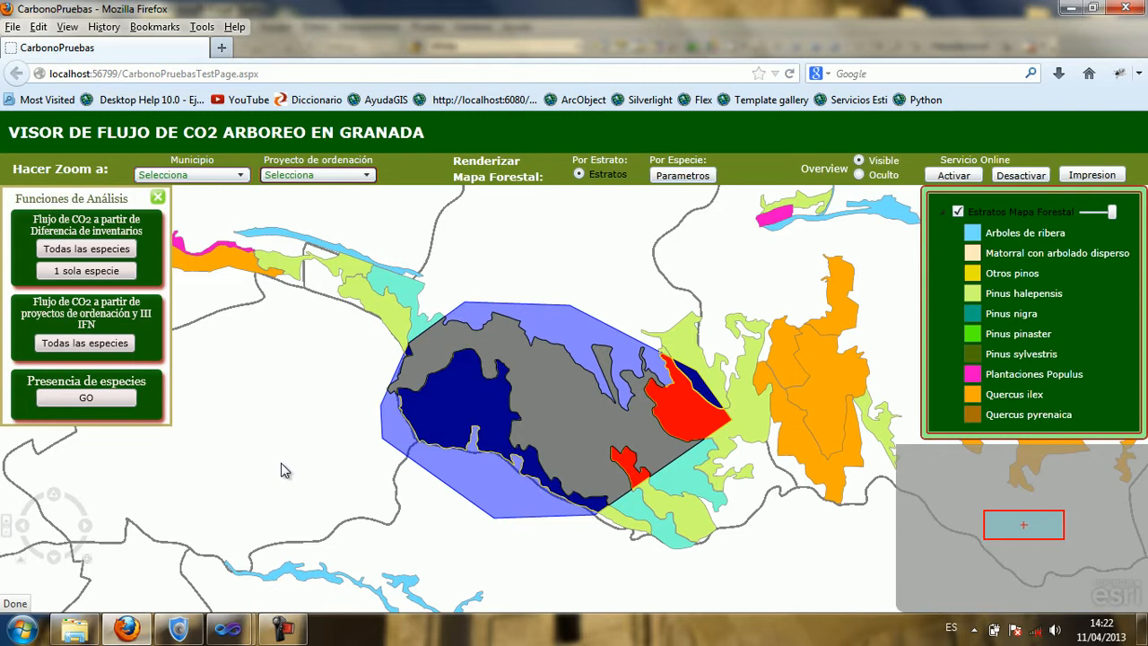
# Zoom the map to the management project PO0002 and reset the project selection to remove its highlighting
pyautogui.click(359, 177)
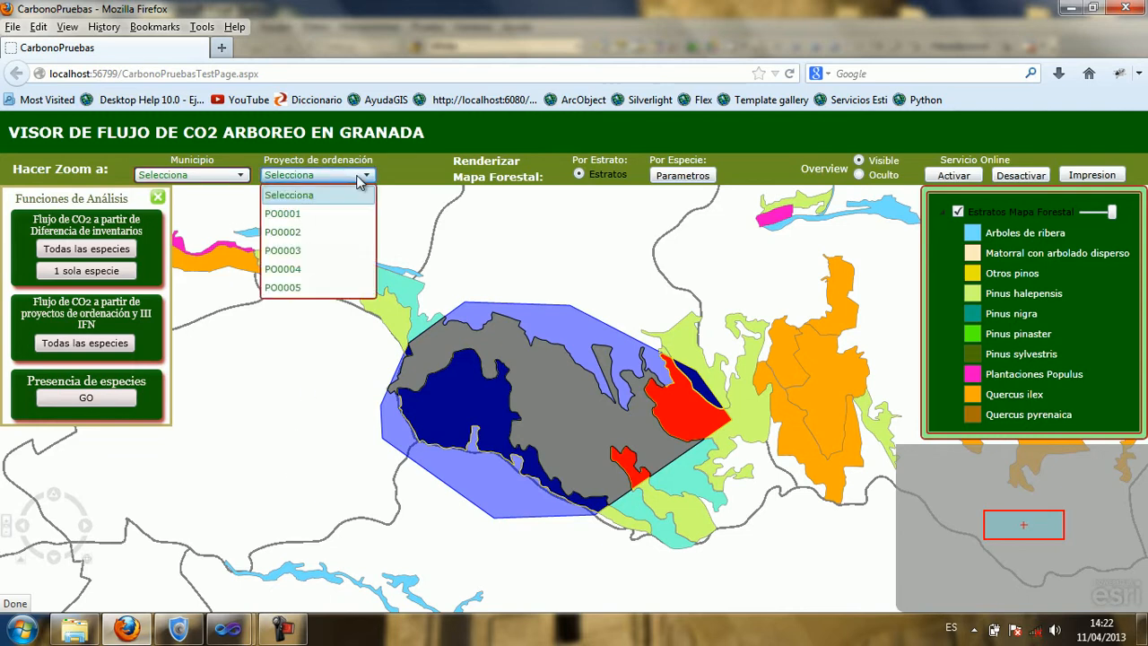
pyautogui.click(347, 235)
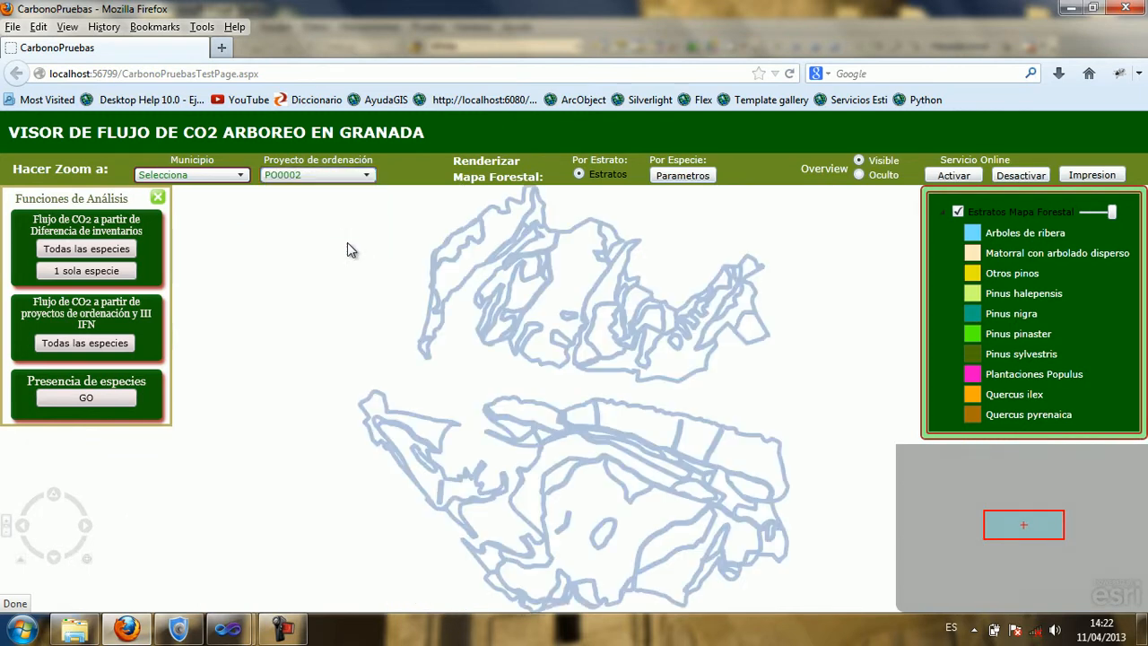
pyautogui.click(367, 177)
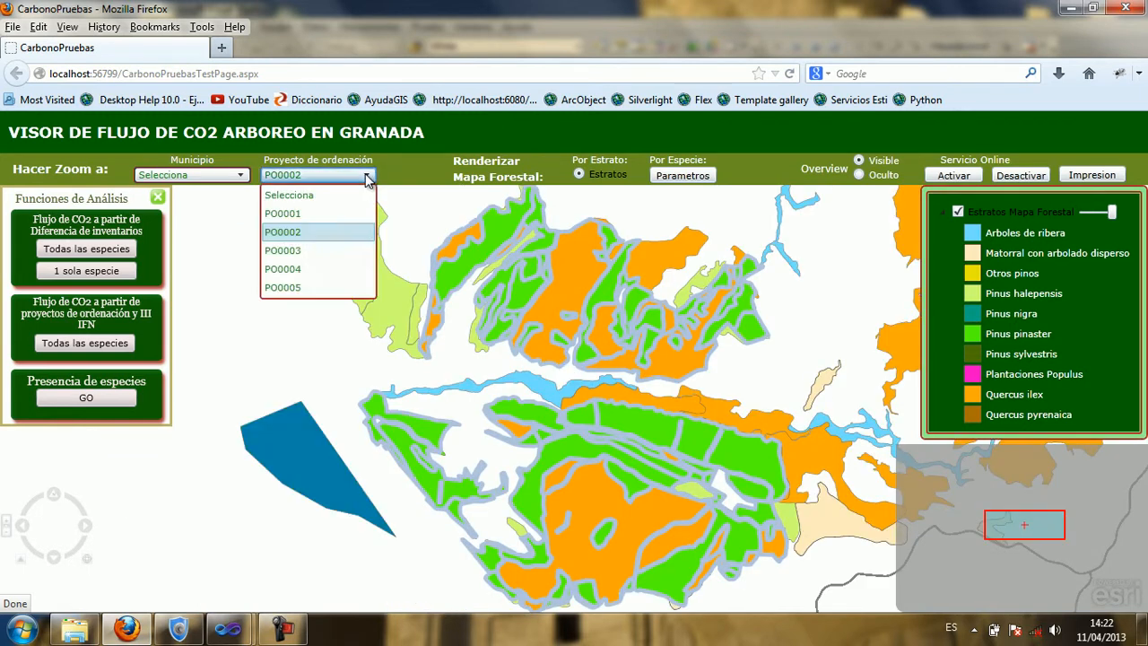
pyautogui.click(359, 198)
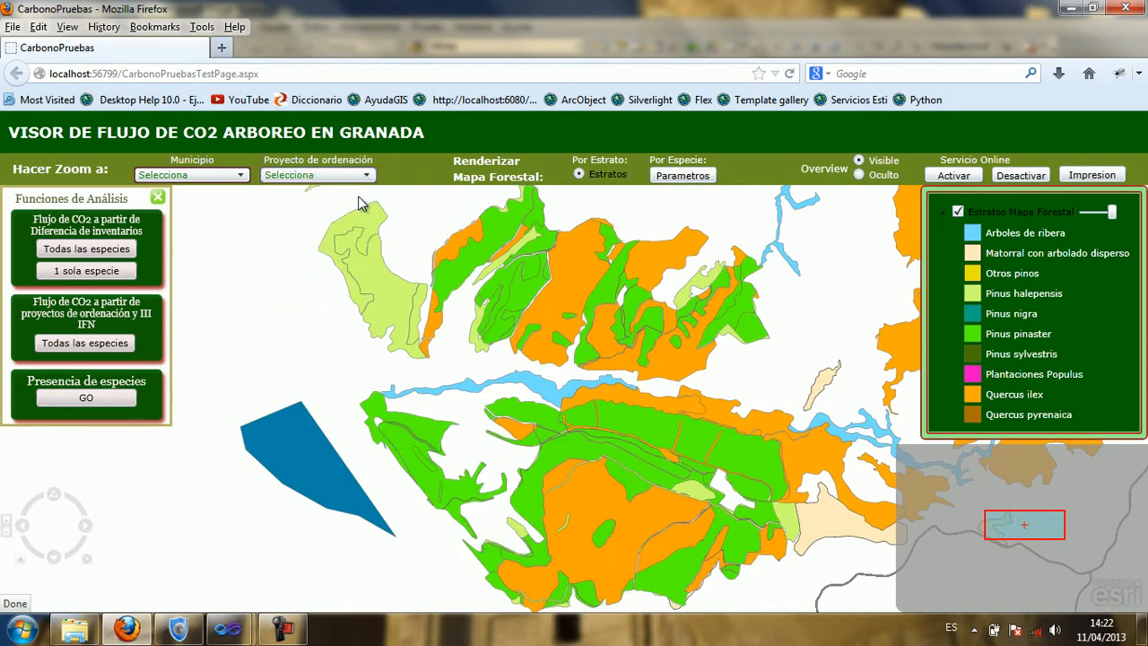
# Calculate all-species CO2 flow from management projects and III IFN inside a polygon over the central stands, and compare per-hectare and total flow
pyautogui.click(86, 343)
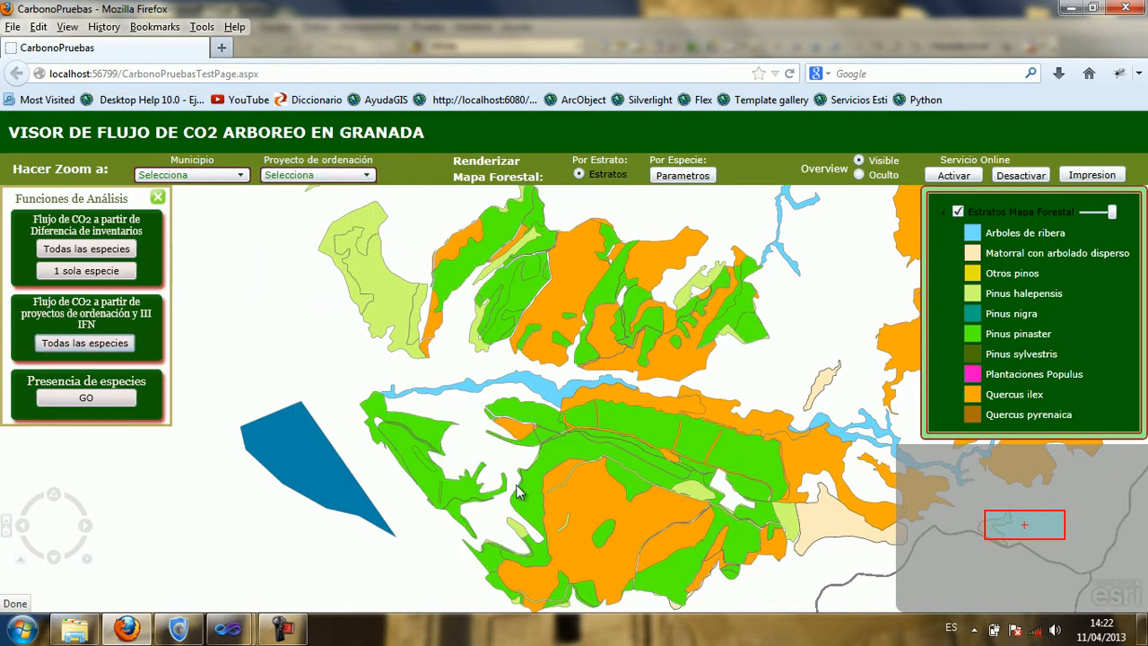
pyautogui.moveTo(588, 555)
pyautogui.mouseDown()
pyautogui.moveTo(714, 503)
pyautogui.moveTo(730, 435)
pyautogui.moveTo(642, 298)
pyautogui.moveTo(547, 267)
pyautogui.moveTo(480, 286)
pyautogui.moveTo(450, 345)
pyautogui.moveTo(426, 462)
pyautogui.mouseUp()
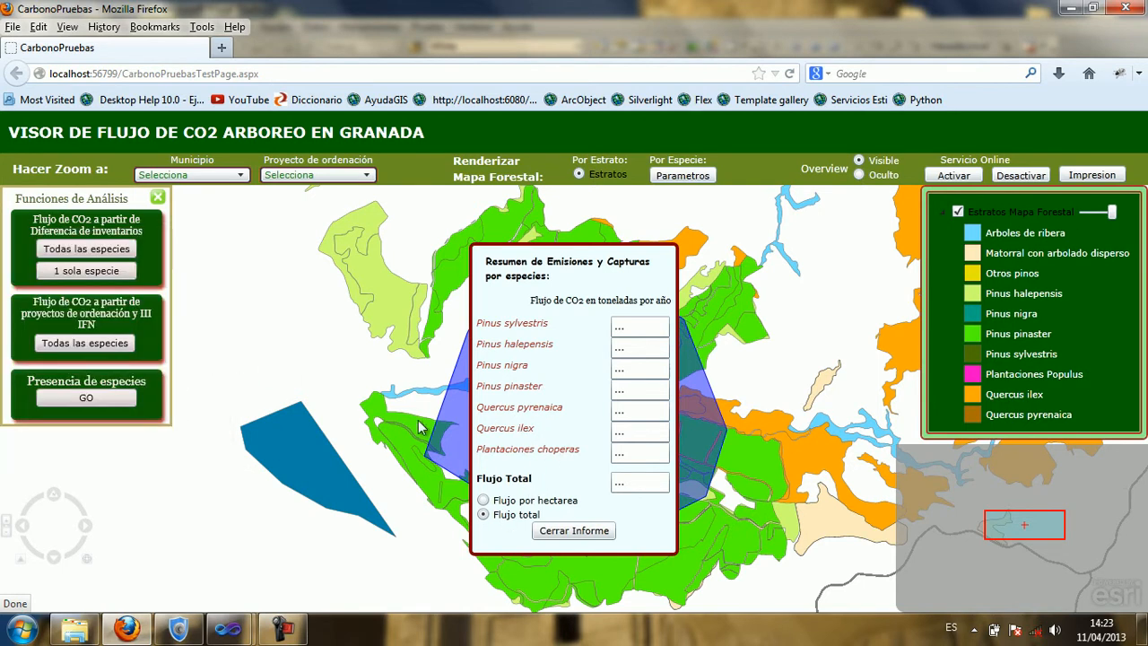
pyautogui.click(121, 251)
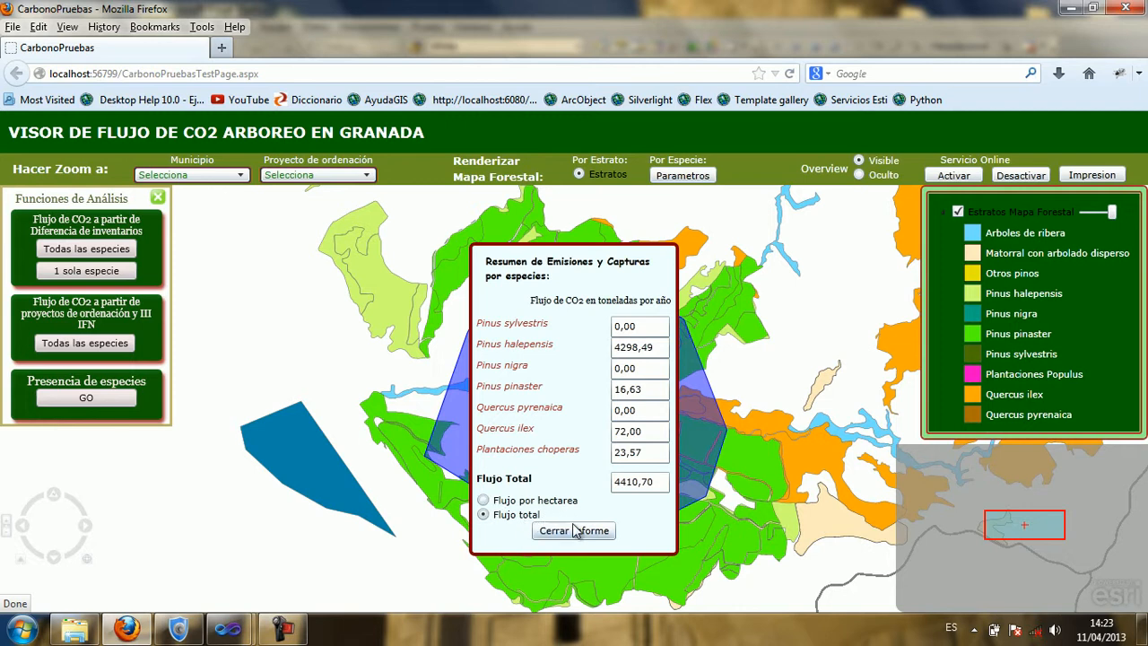
pyautogui.click(535, 501)
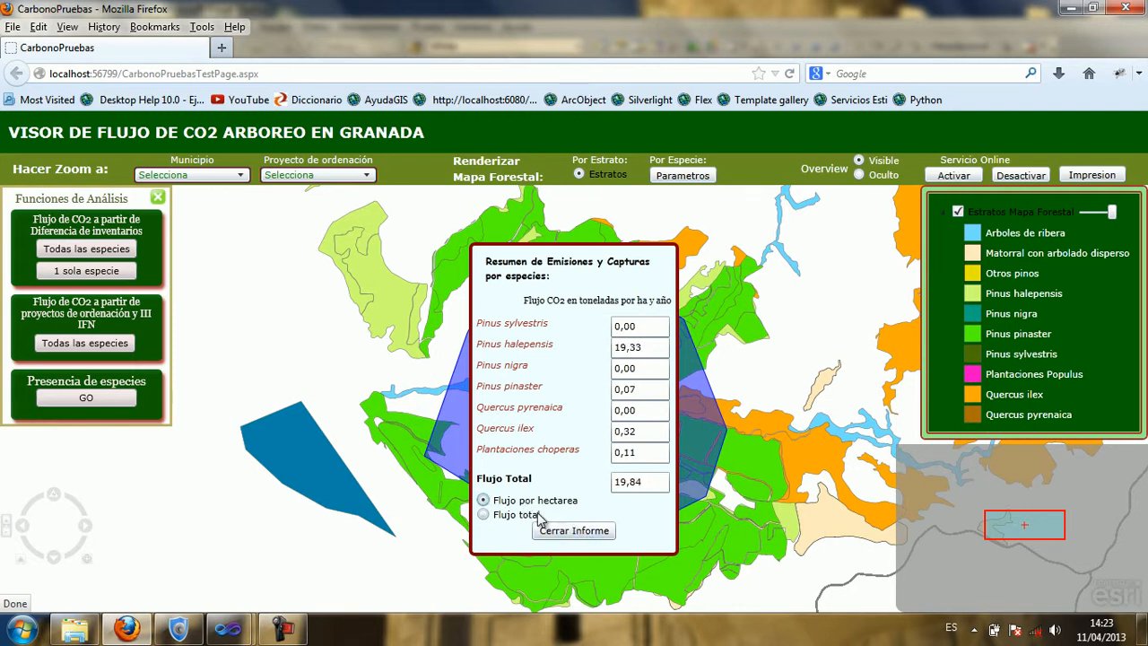
pyautogui.click(529, 515)
pyautogui.click(579, 530)
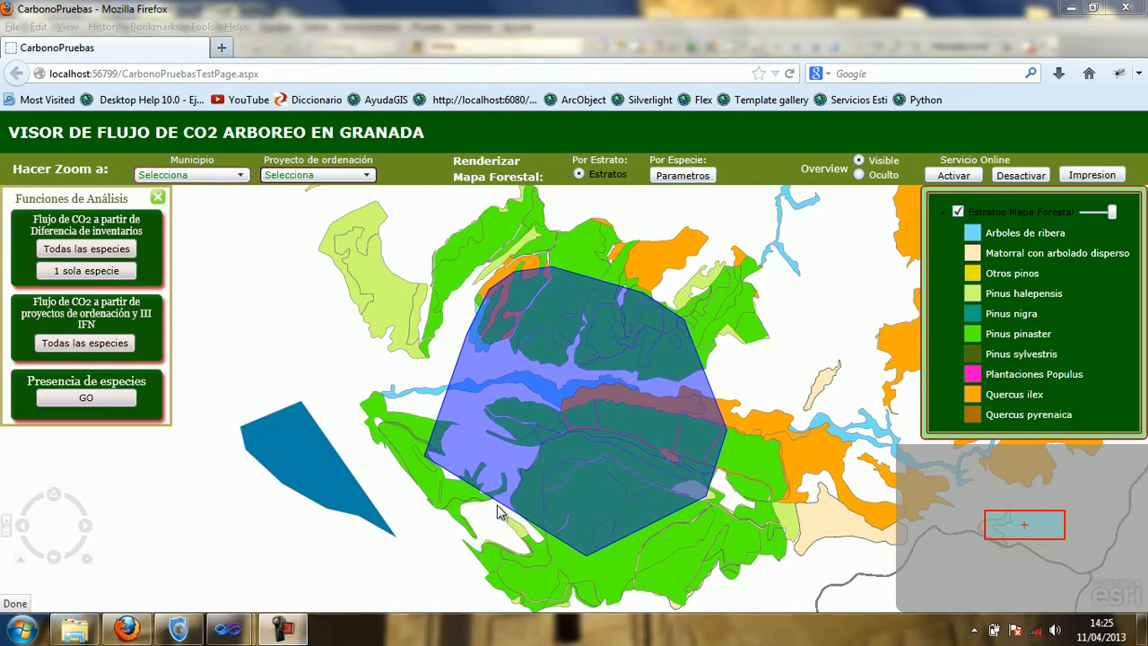
# Zoom to the municipality Albondón and move the map to a close view of the Quercus pyrenaica stands to its west
pyautogui.click(240, 174)
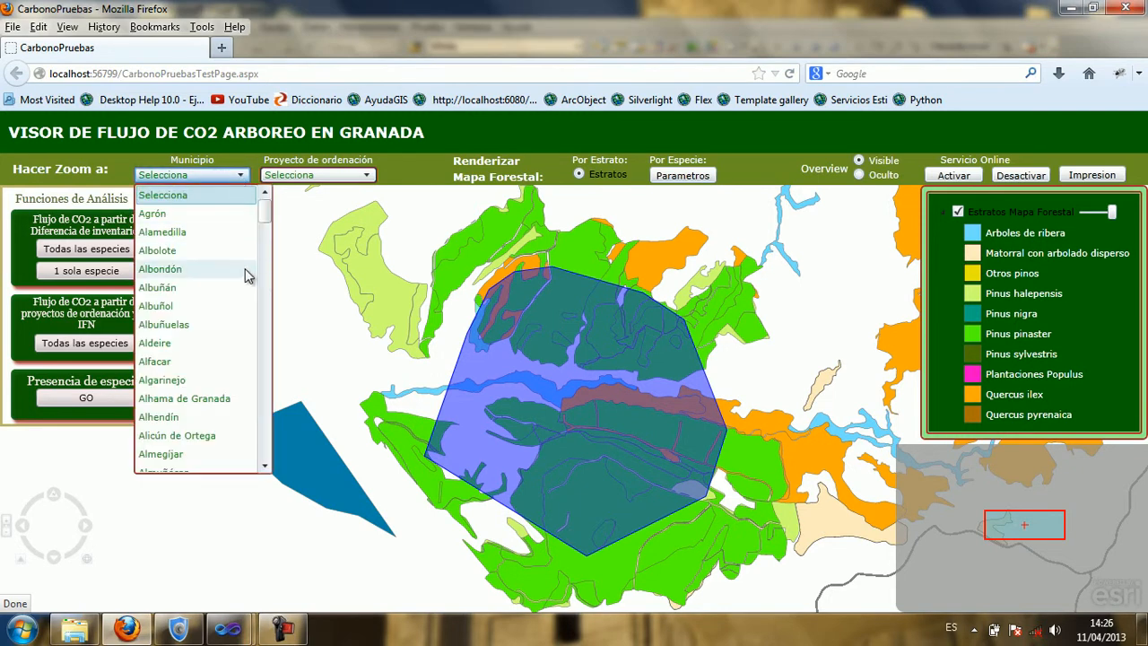
pyautogui.click(206, 269)
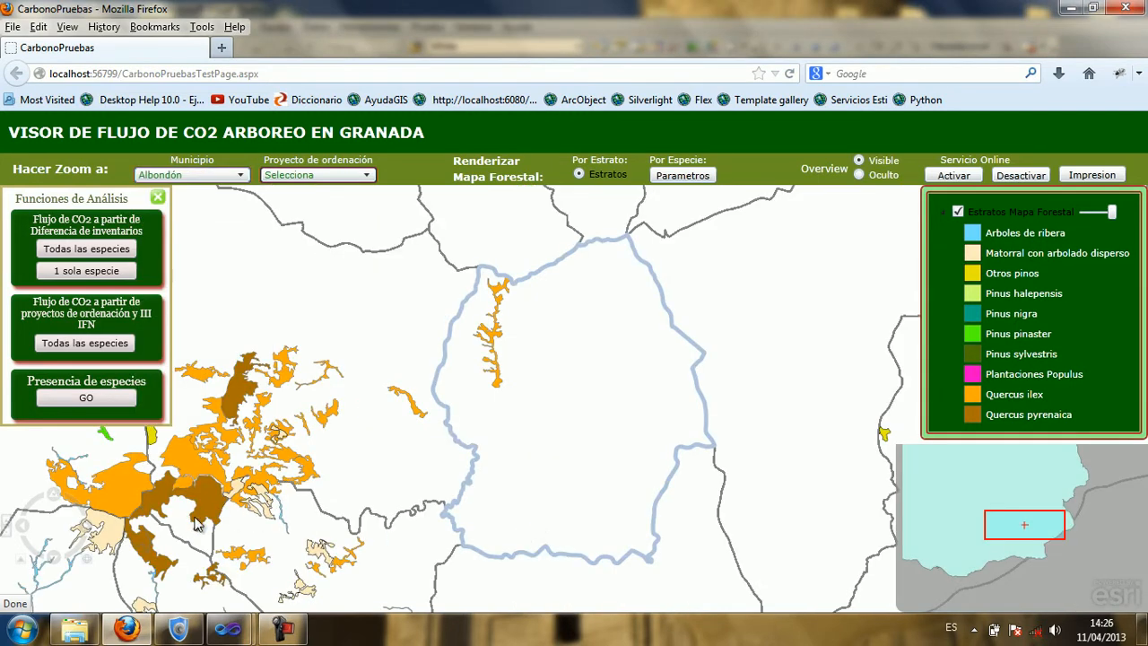
pyautogui.moveTo(185, 520); pyautogui.dragTo(412, 403)
pyautogui.scroll(2, 411, 403)
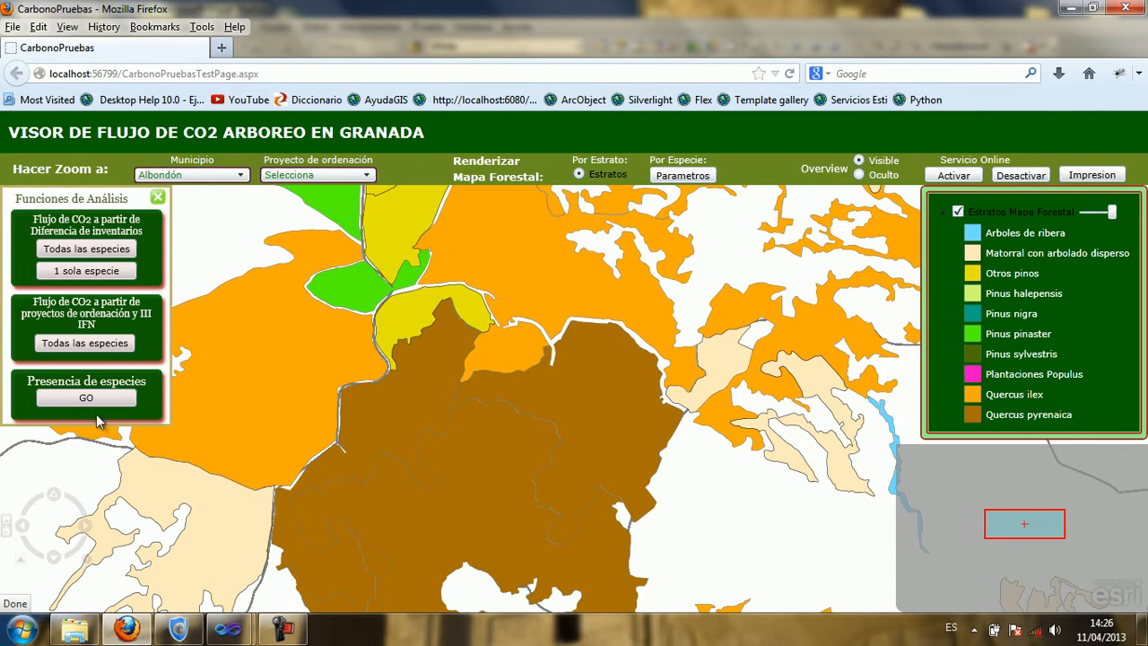
# Chart the species presence inside a polygon drawn over the Quercus ilex and Pinus pinaster stands north of the Quercus pyrenaica area
pyautogui.click(87, 400)
pyautogui.click(483, 522)
pyautogui.click(601, 401)
pyautogui.click(558, 224)
pyautogui.click(480, 207)
pyautogui.doubleClick(330, 216)
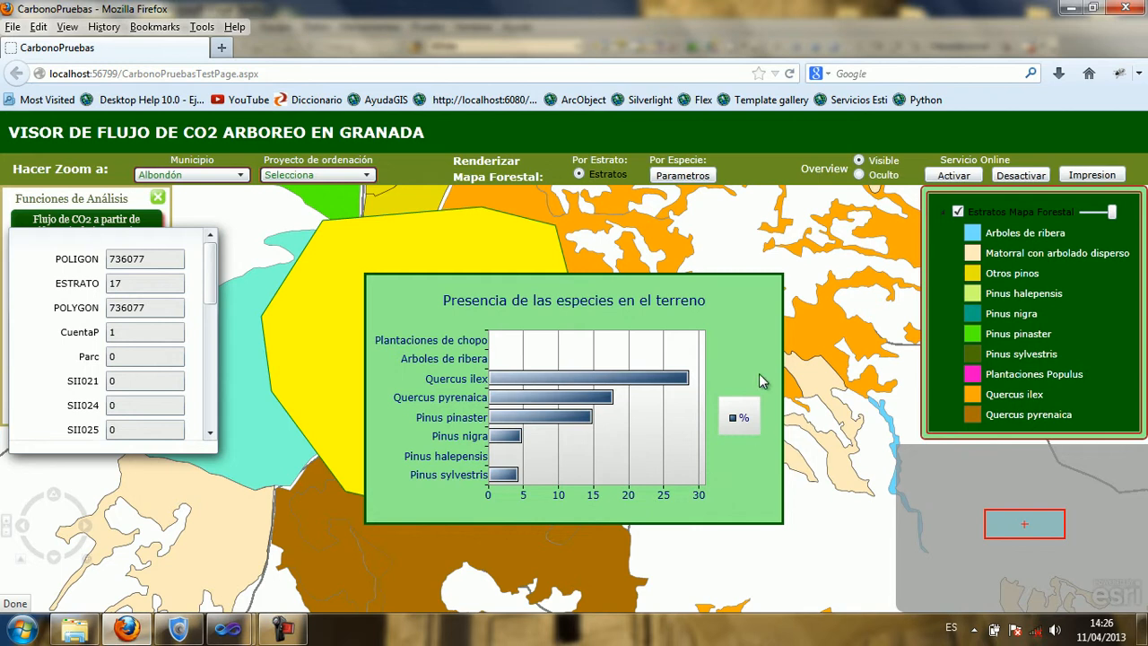
pyautogui.click(717, 303)
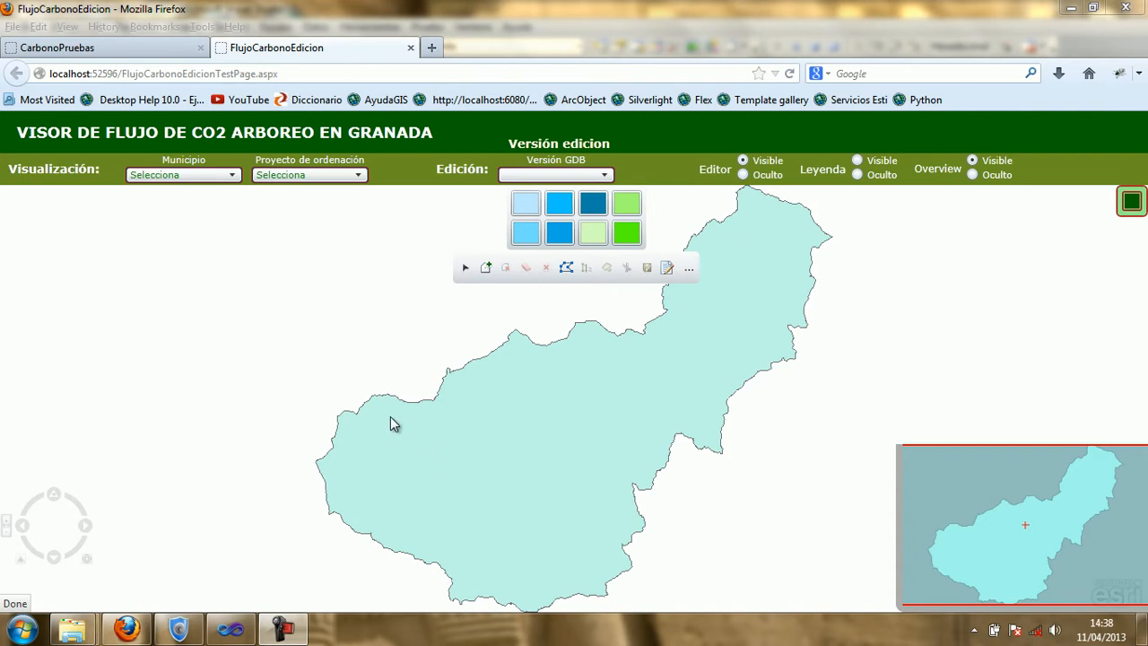
# In the FlujoCarbonoEdicion viewer, zoom to project PO0002, clear the project selection and bring the dark blue project polygon towards the centre
pyautogui.click(357, 175)
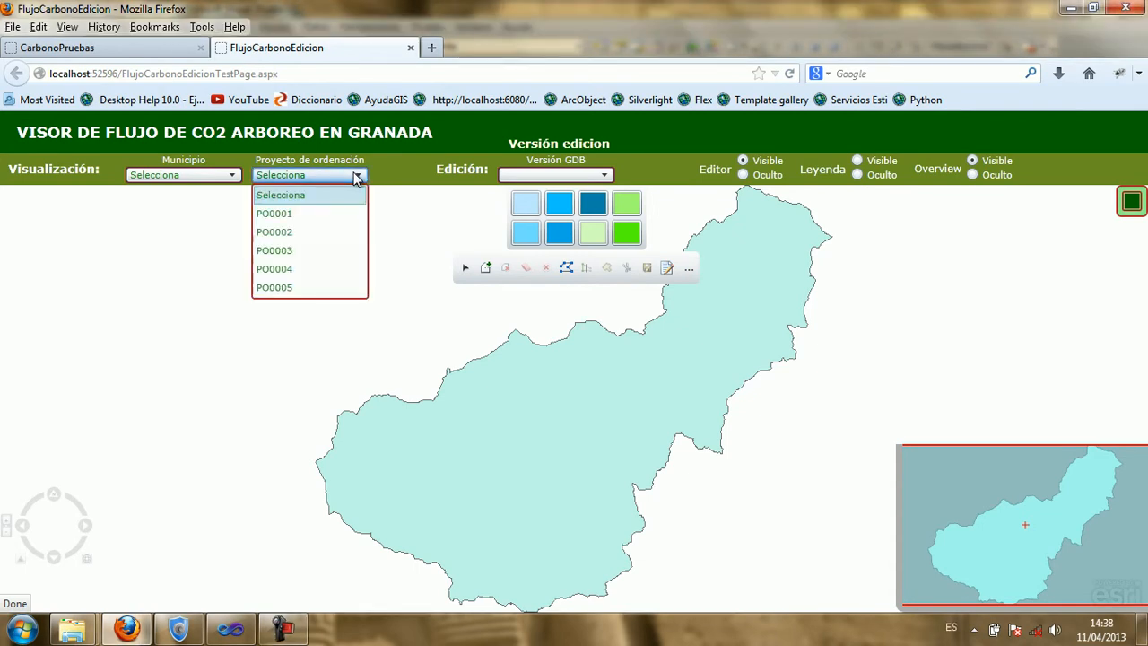
pyautogui.click(317, 231)
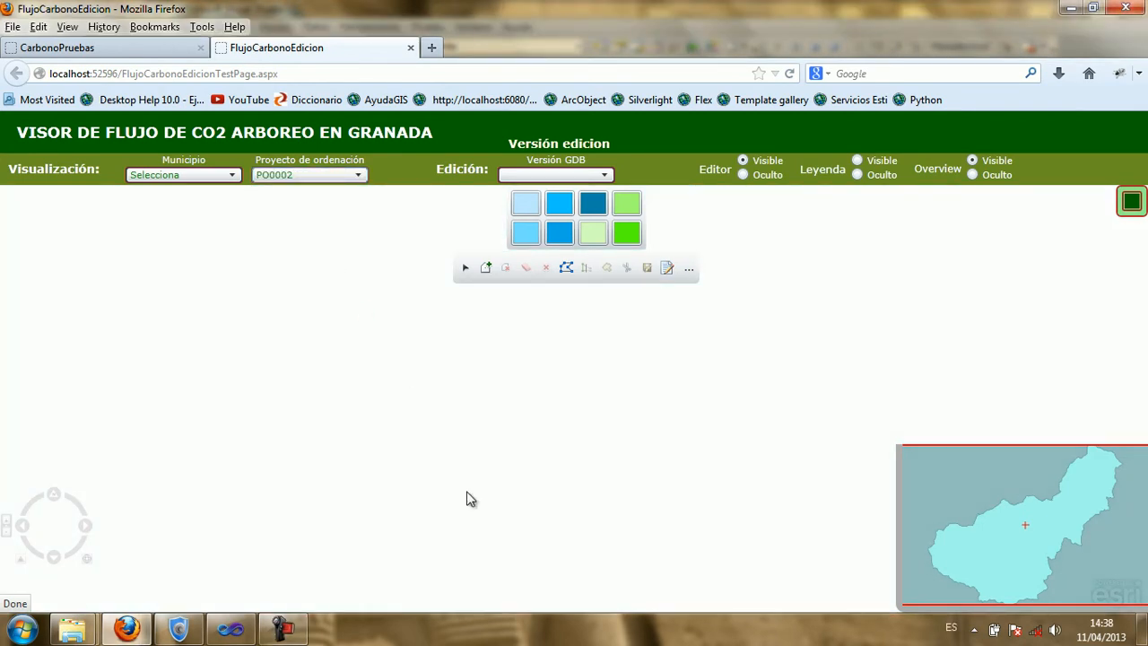
pyautogui.click(357, 176)
pyautogui.click(338, 196)
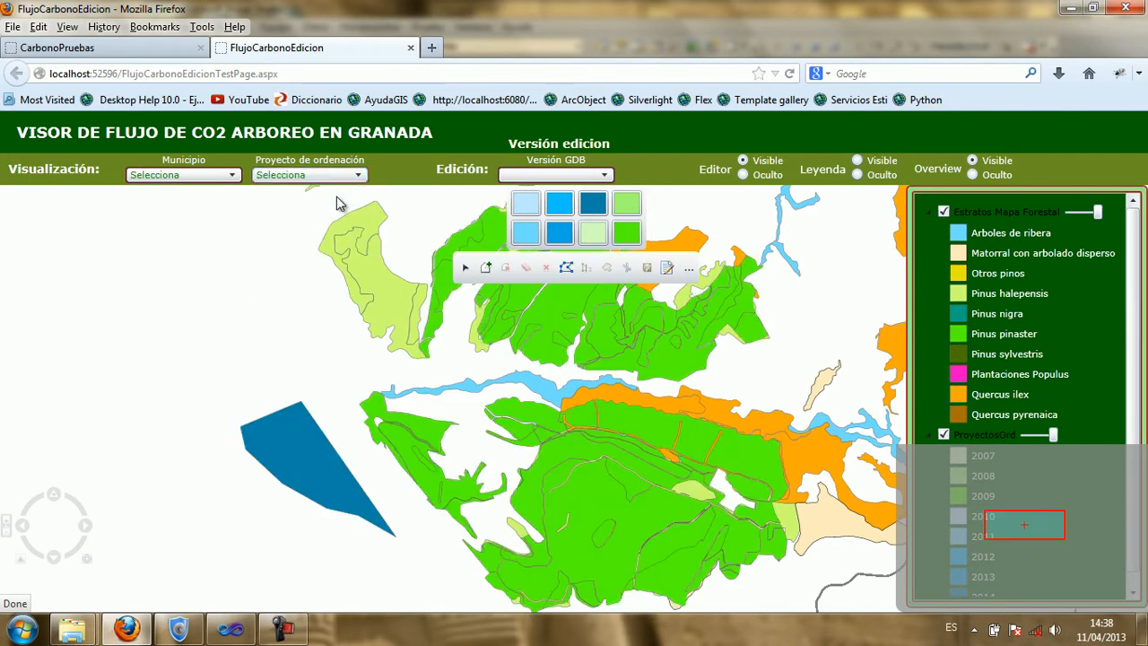
pyautogui.moveTo(247, 352); pyautogui.dragTo(454, 428)
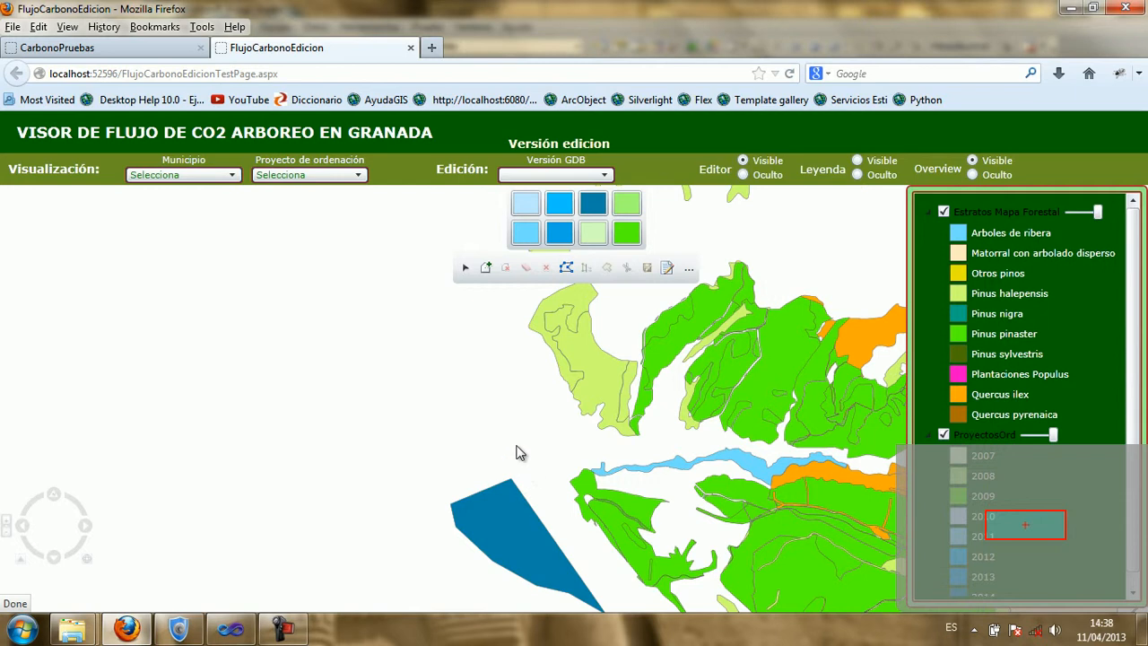
# Set the geodatabase version to DBO.CarbonoFlujoEdicion and bring the pale green project polygon into view
pyautogui.click(603, 177)
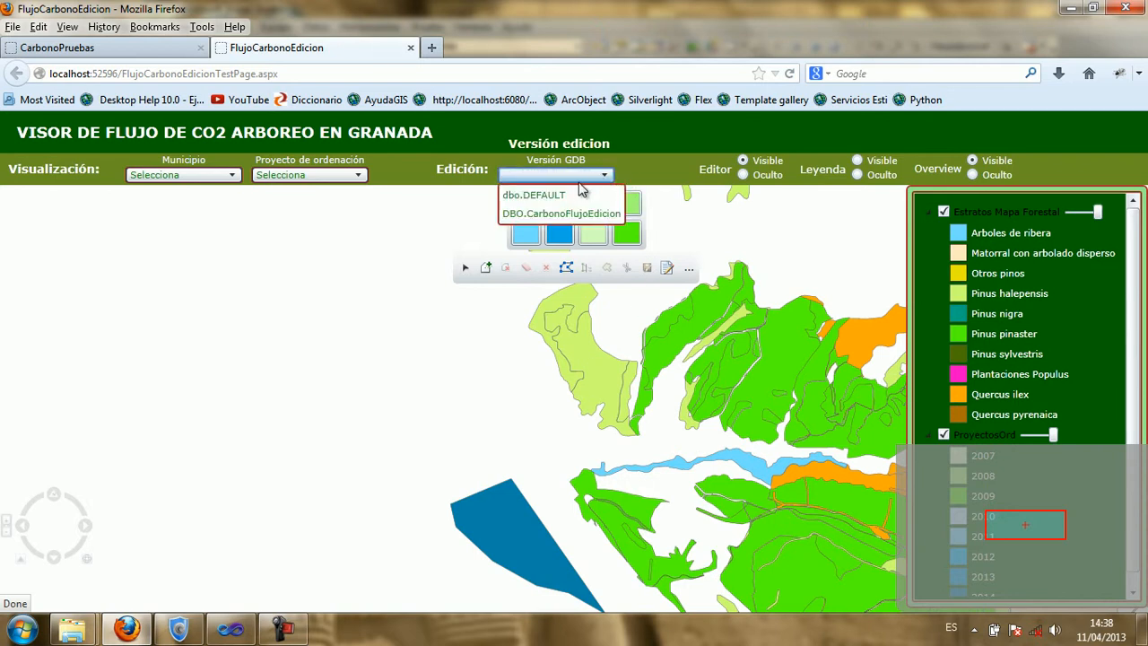
pyautogui.click(577, 215)
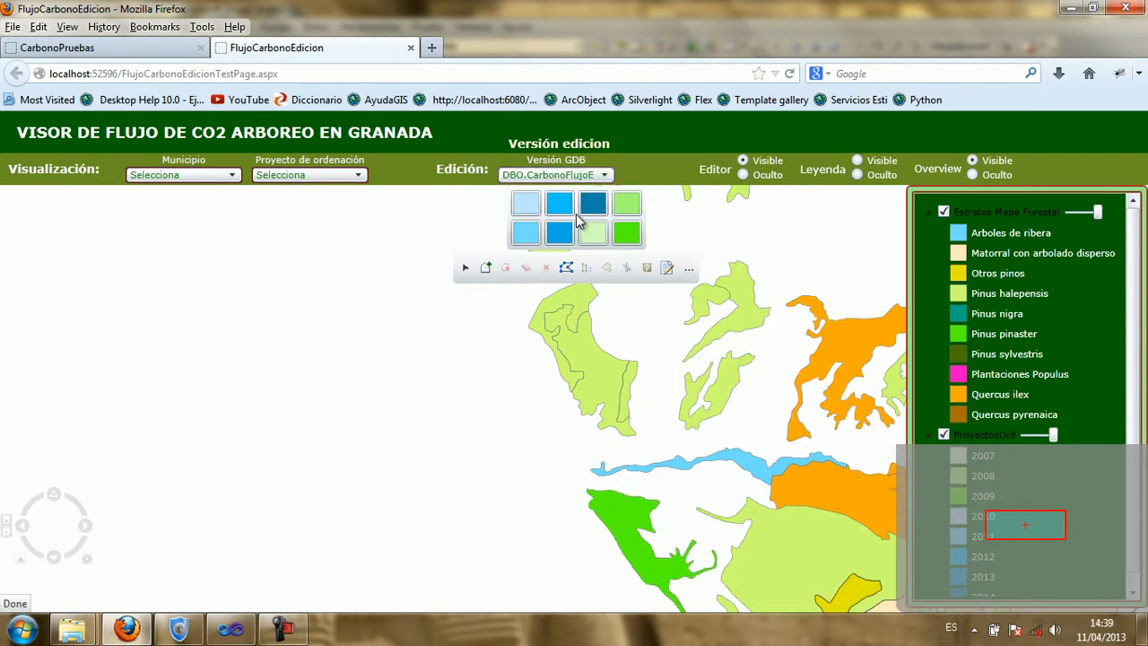
pyautogui.moveTo(356, 469); pyautogui.dragTo(615, 569)
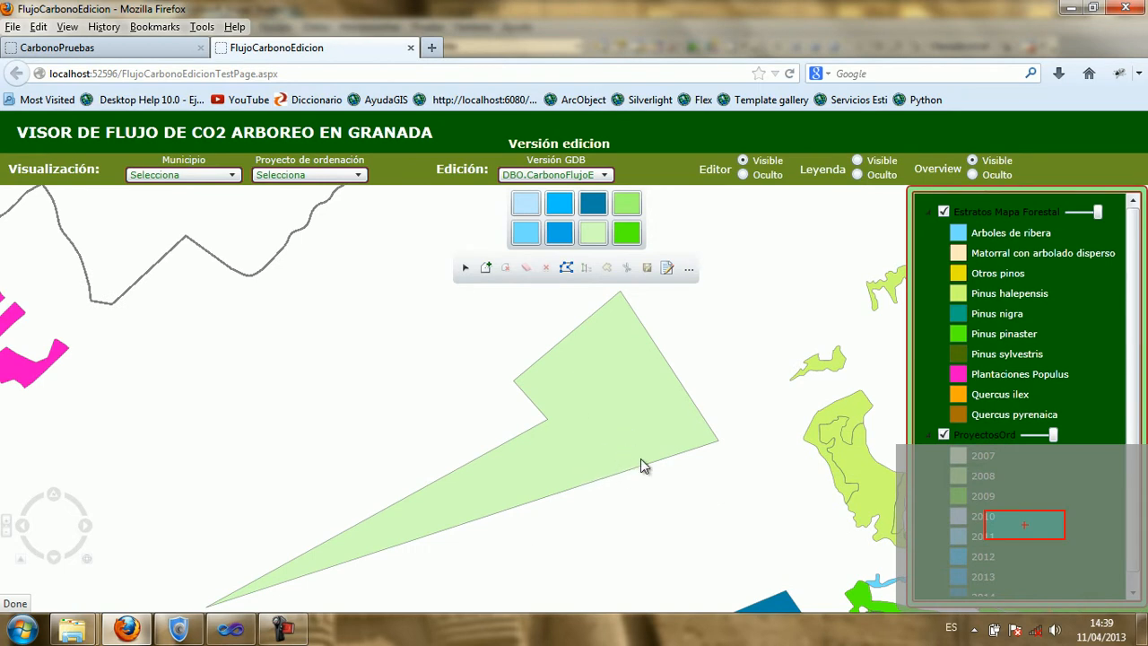
# Compare the map with the geodatabase version dbo.DEFAULT and return to the version DBO.CarbonoFlujoEdicion
pyautogui.click(569, 174)
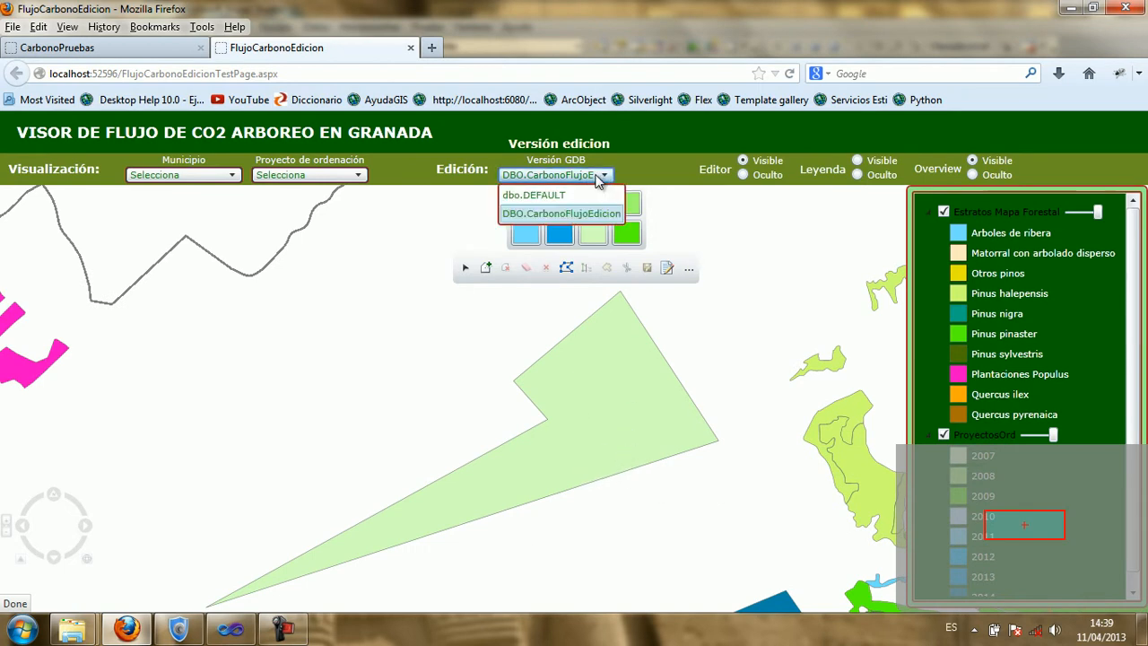
pyautogui.click(571, 193)
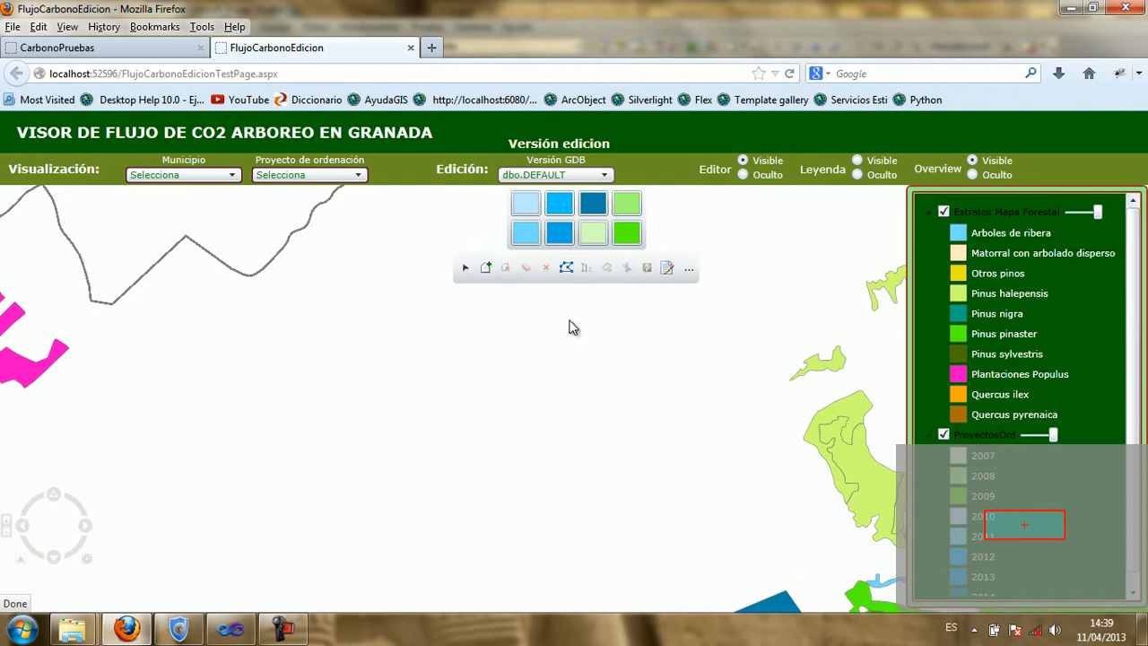
pyautogui.click(604, 175)
pyautogui.click(595, 213)
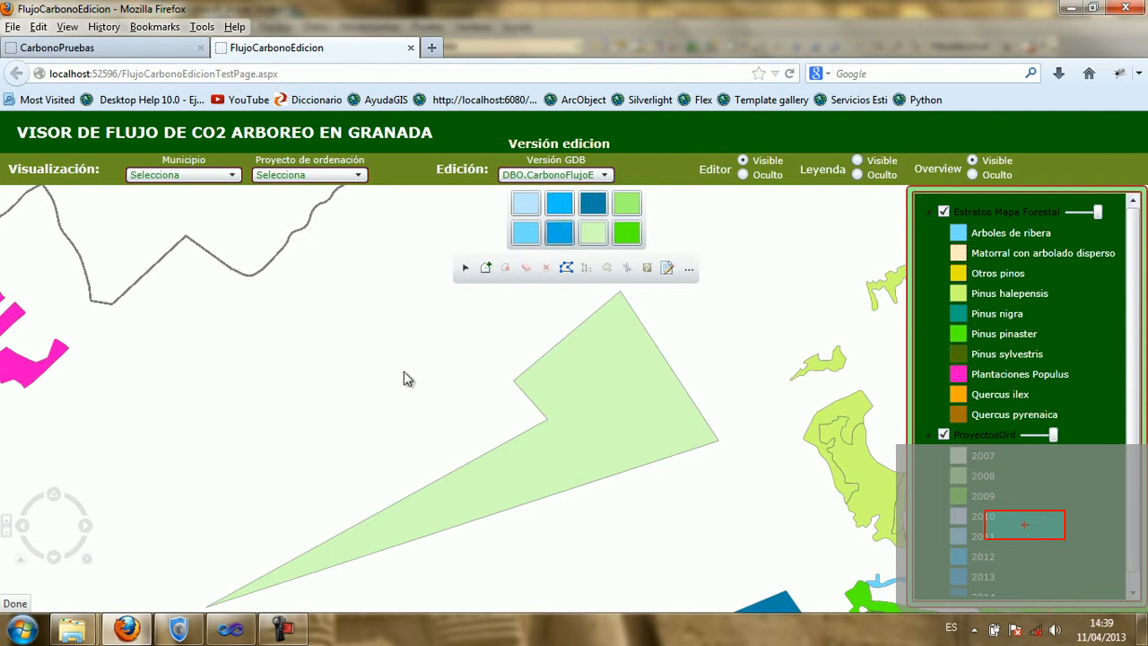
# Draw a six-sided blue project polygon in the empty area west of the pale green polygon
pyautogui.click(366, 328)
pyautogui.click(291, 297)
pyautogui.click(249, 354)
pyautogui.click(286, 402)
pyautogui.click(345, 437)
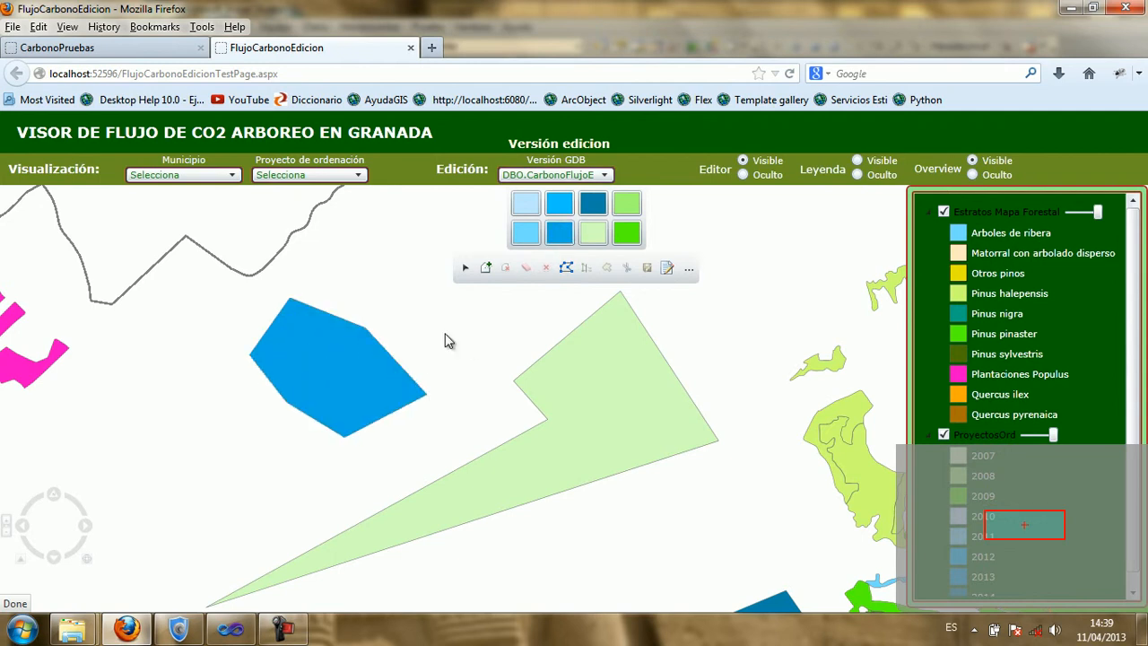
# Extend the blue project polygon northwards with extra vertices, leaving a notch on its west side, and finish the sketch
pyautogui.click(427, 393)
pyautogui.click(401, 230)
pyautogui.click(349, 226)
pyautogui.click(314, 240)
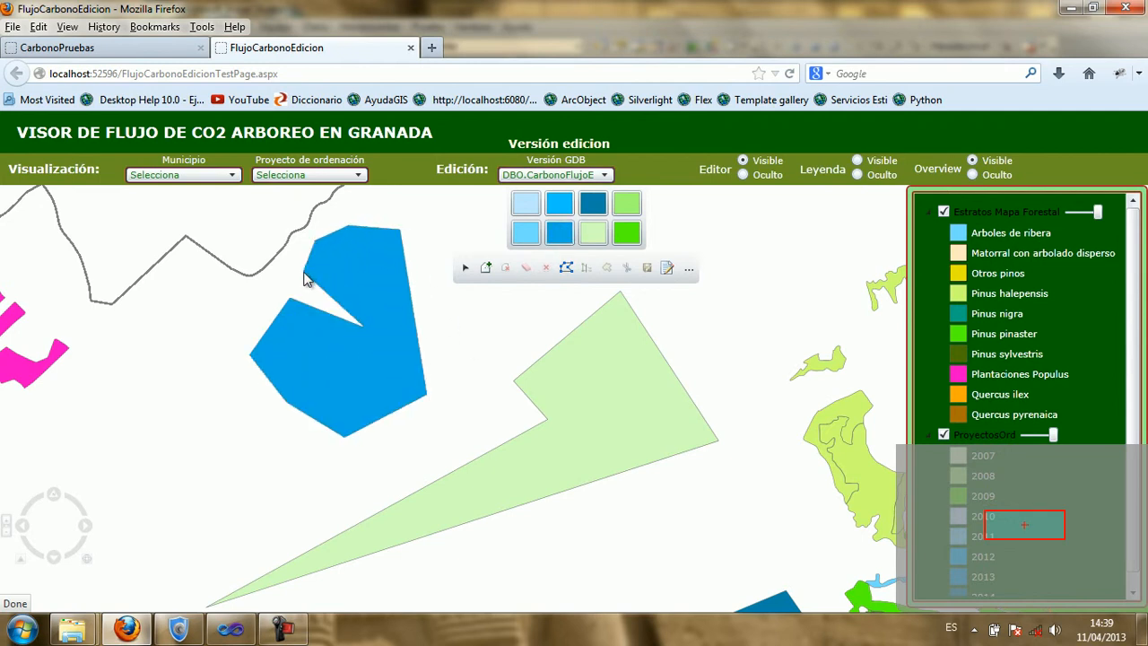
pyautogui.doubleClick(301, 279)
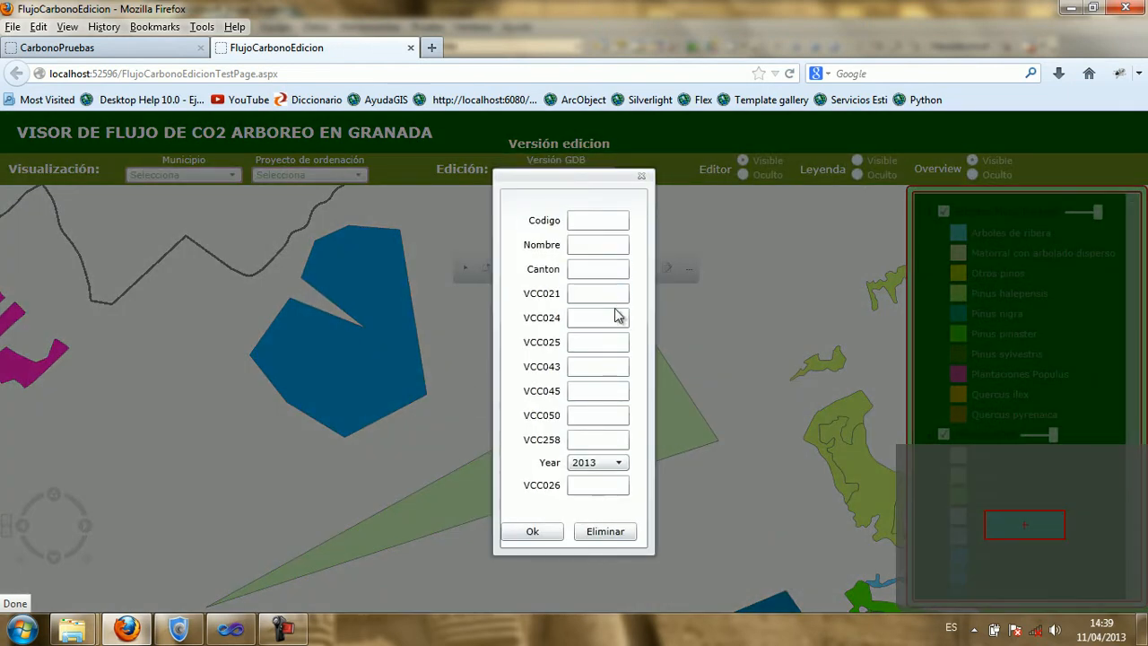
# Give the new project the code PO0005, the name FICTICIO and a VCC021 value of 0
pyautogui.click(591, 219)
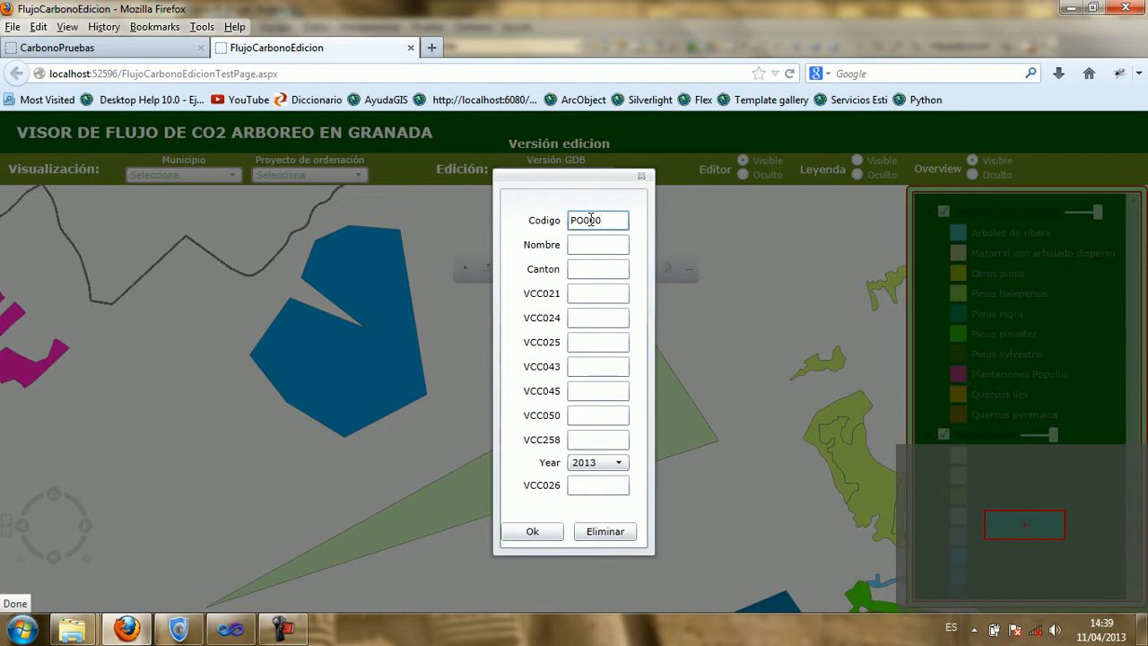
pyautogui.click(592, 245)
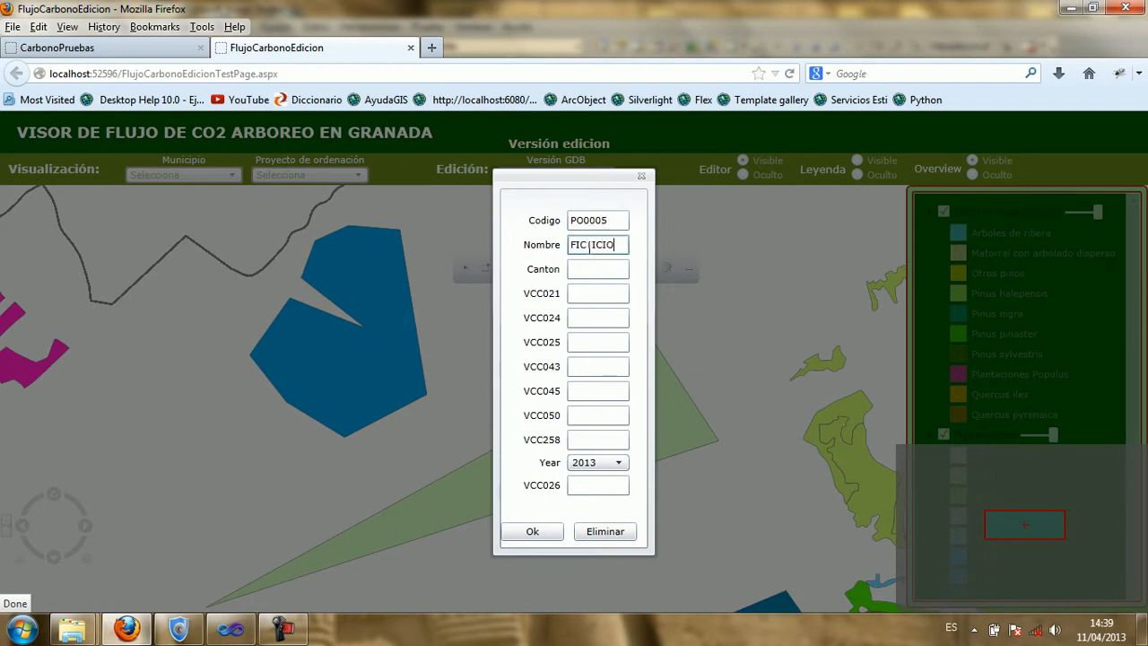
pyautogui.click(582, 296)
pyautogui.write('0')
# Set the new project's VCC024 to 43 and its VCC025, VCC043, VCC045, VCC050 and VCC258 values to 0
pyautogui.click(605, 320)
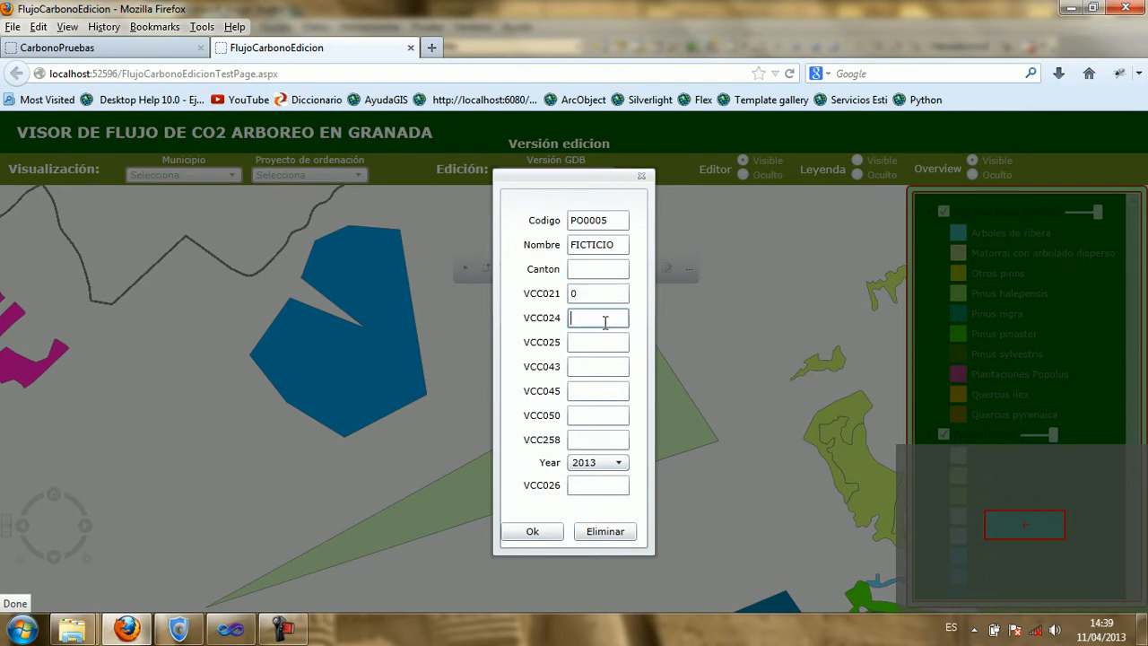
pyautogui.write('43')
pyautogui.click(601, 341)
pyautogui.write('0')
pyautogui.click(608, 368)
pyautogui.write('0')
pyautogui.click(615, 389)
pyautogui.write('0')
pyautogui.click(617, 416)
pyautogui.write('0')
pyautogui.click(619, 440)
pyautogui.write('0')
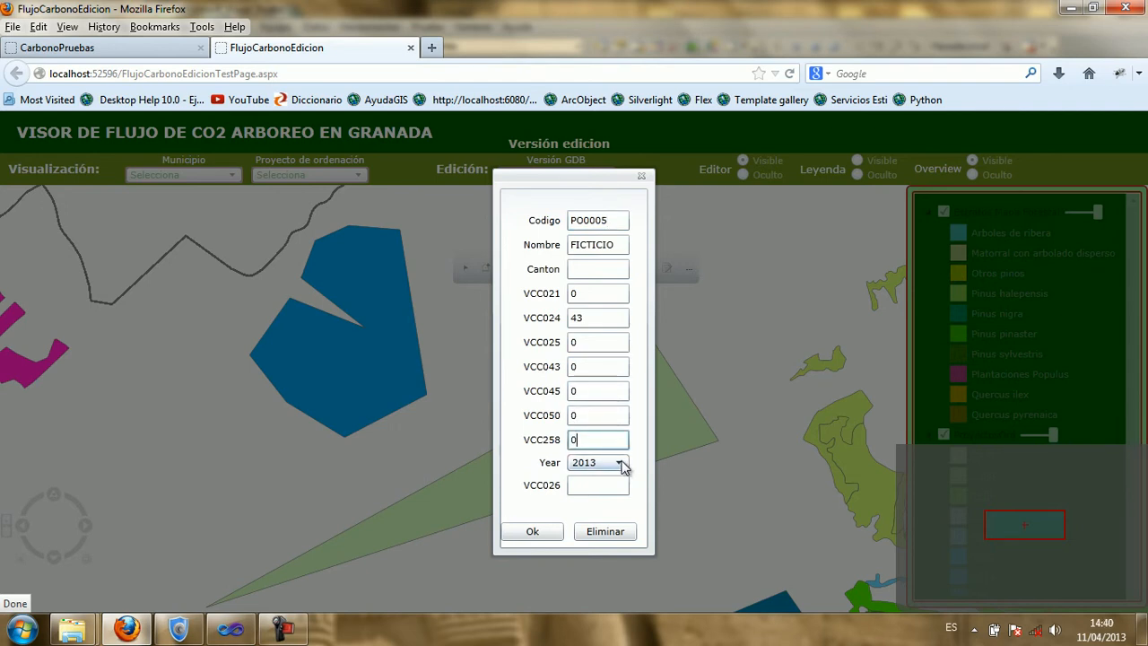
# Set the new project's year to 2012 and accept its attributes
pyautogui.click(620, 463)
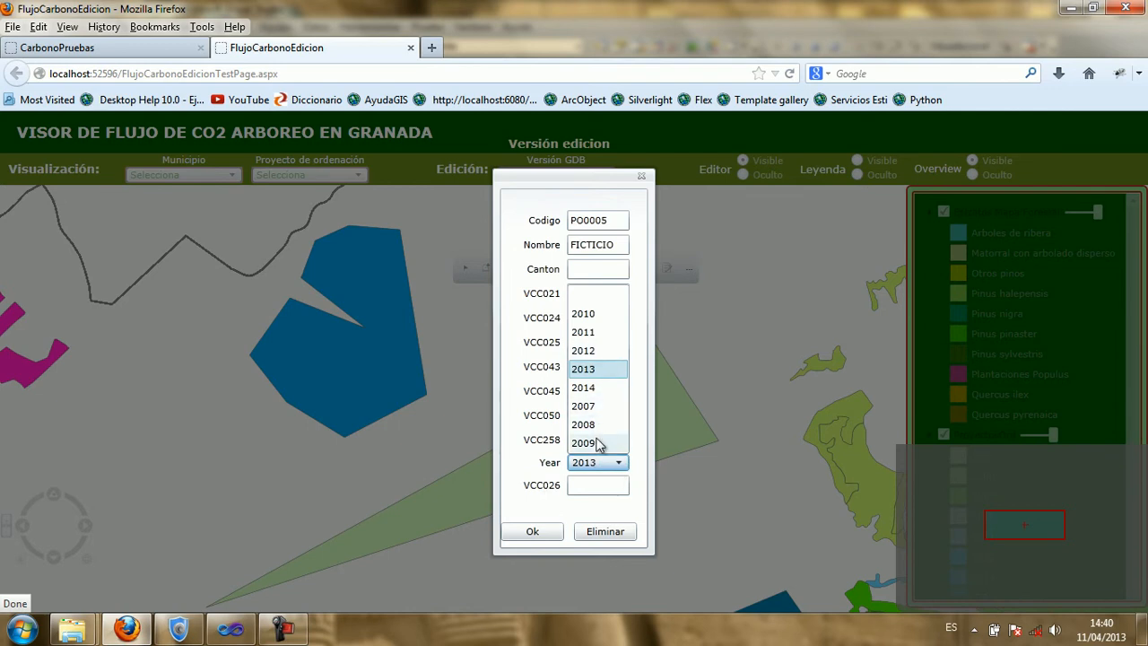
pyautogui.click(600, 351)
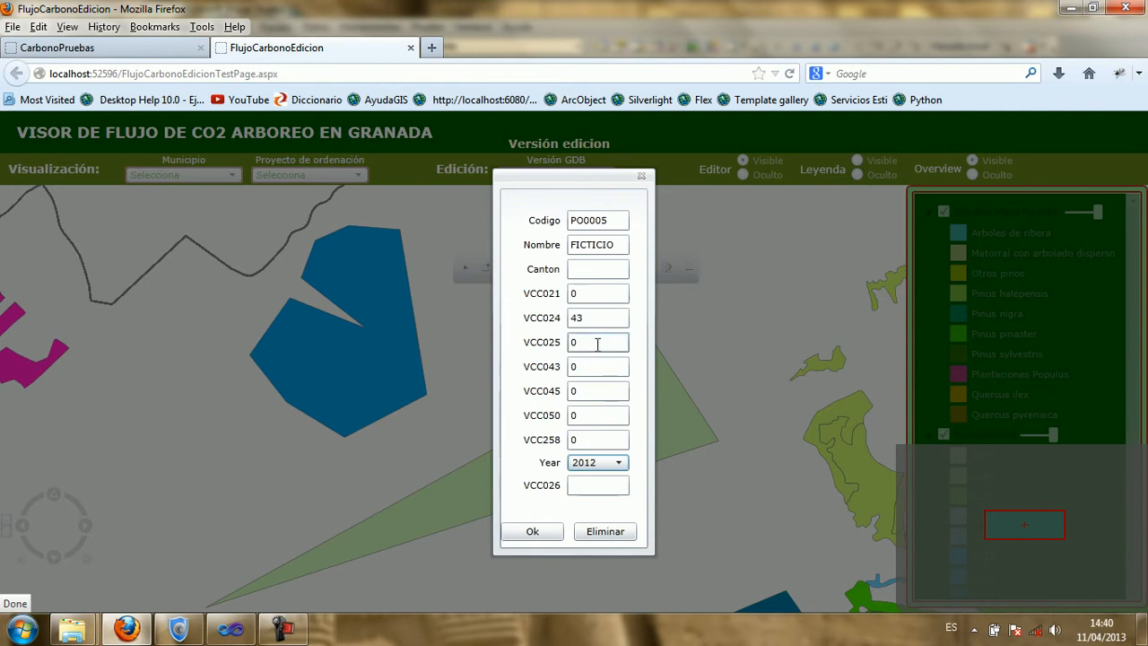
pyautogui.click(529, 534)
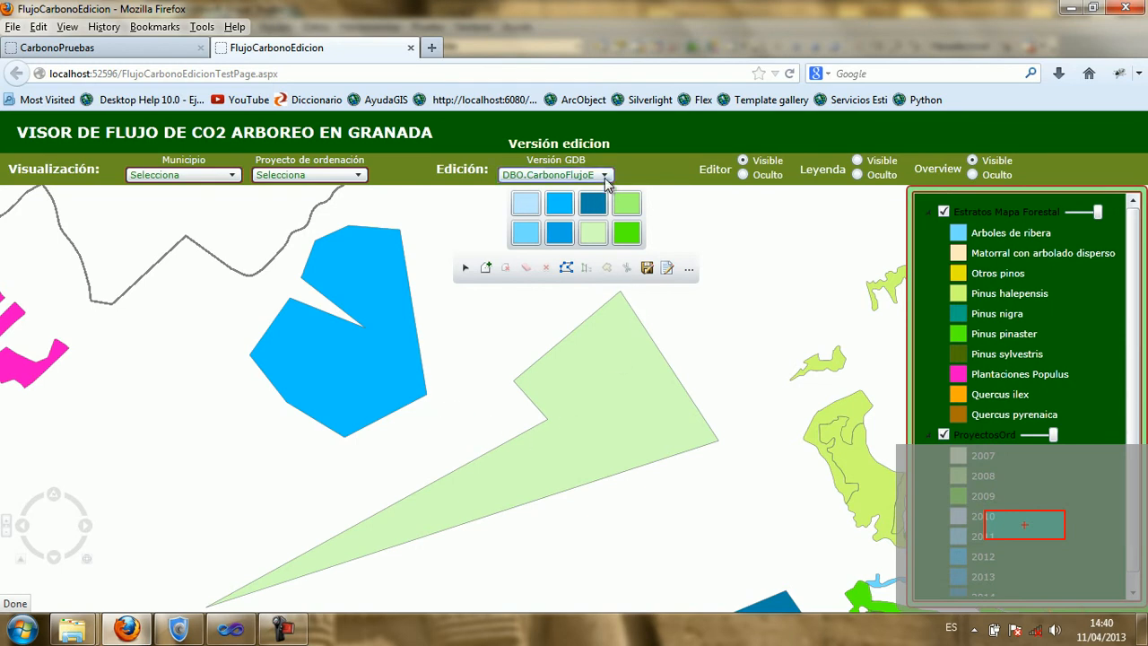
# Switch the geodatabase version to dbo.DEFAULT to check whether the new project polygon appears there
pyautogui.click(602, 177)
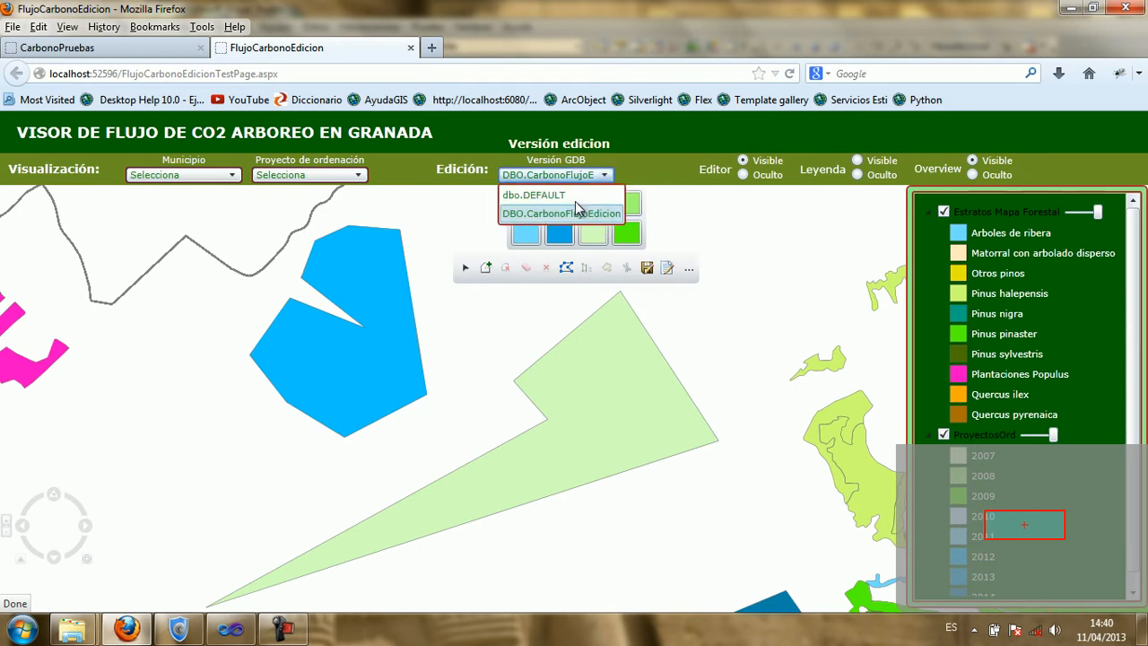
pyautogui.click(565, 194)
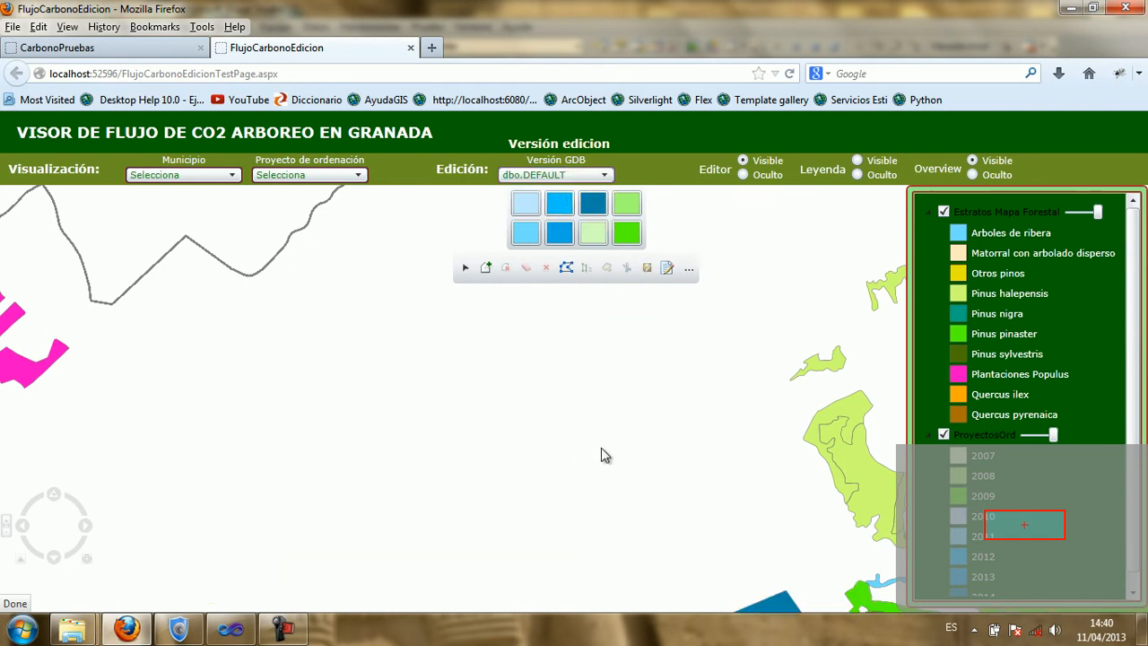